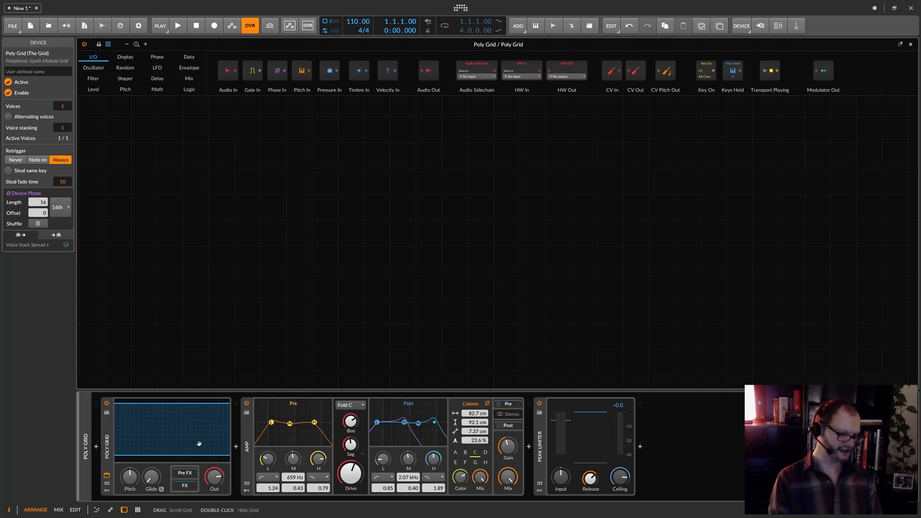
Look through the replacement presets available for the Amp device, leaving the current preset in place.
left_click(246, 412)
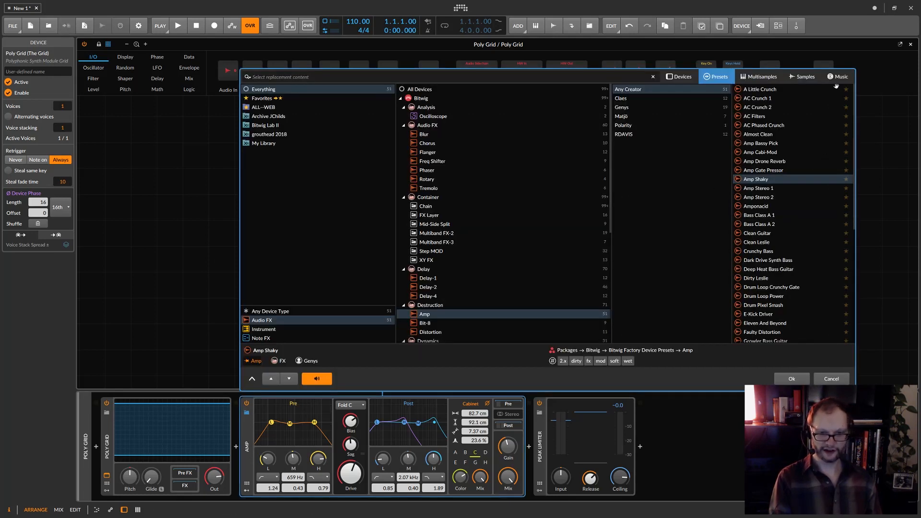
left_click(840, 381)
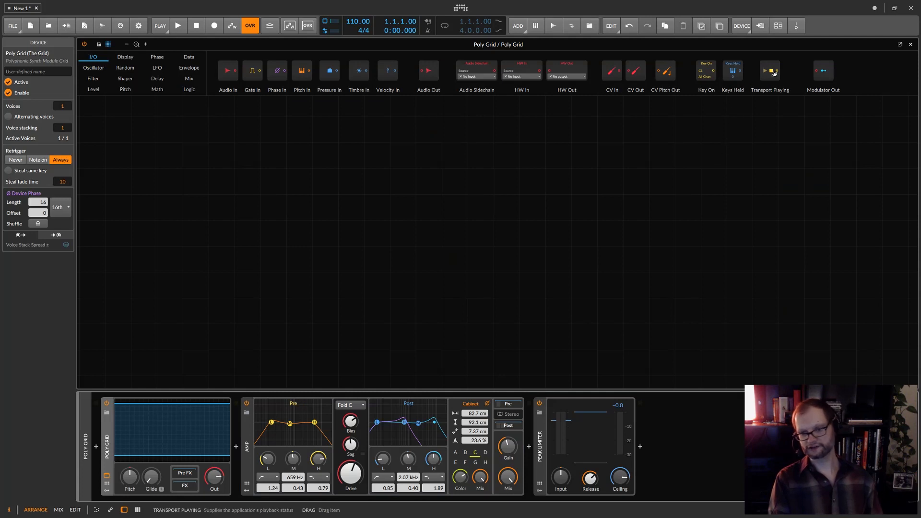
Close the docked Poly Grid editor and reopen it in its own window, expanded to fill the screen.
left_click(910, 45)
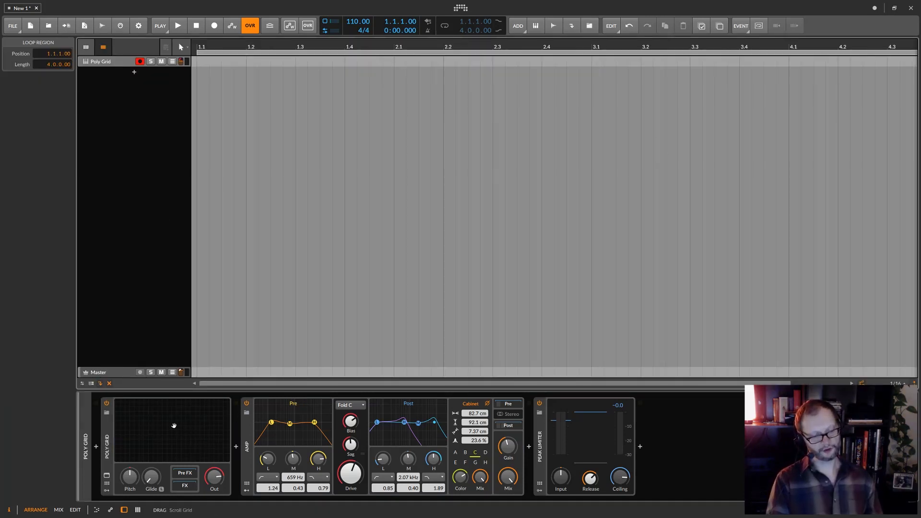
left_click(173, 426)
left_click(173, 425)
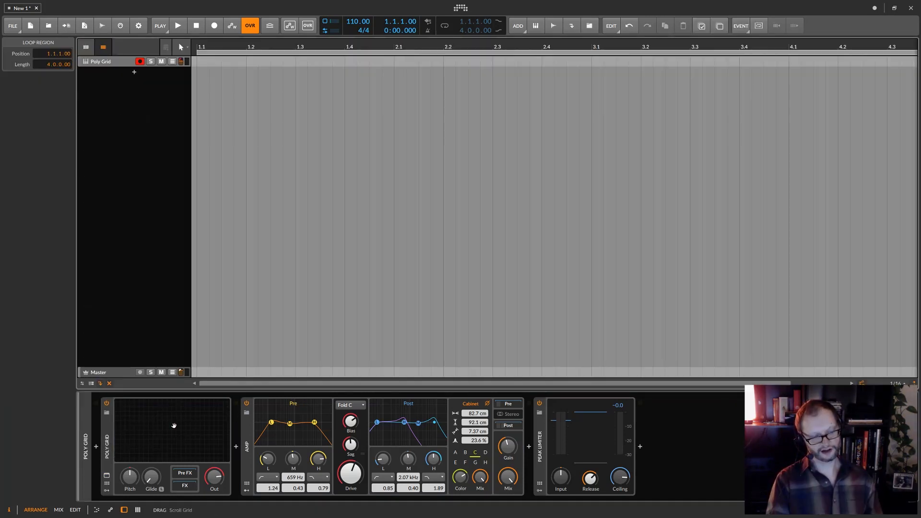
left_click(173, 425)
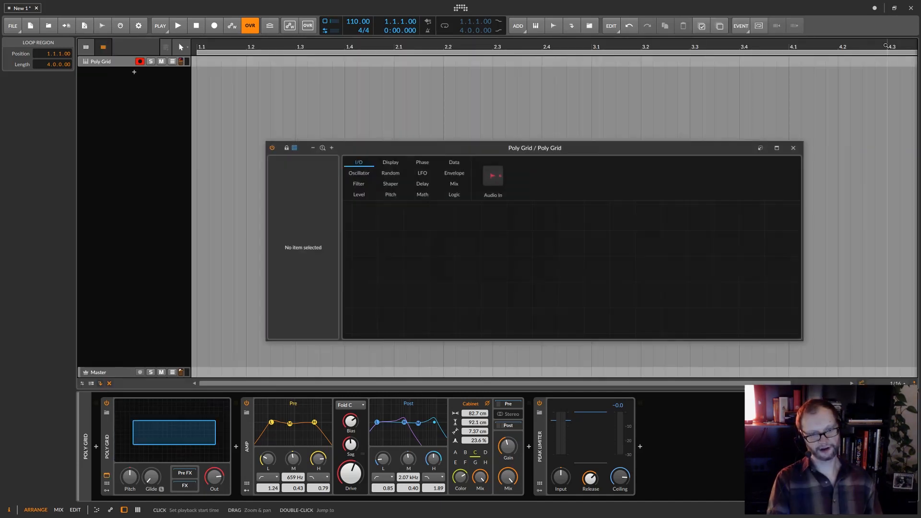
left_click(900, 43)
left_click_drag(532, 152, 468, 4)
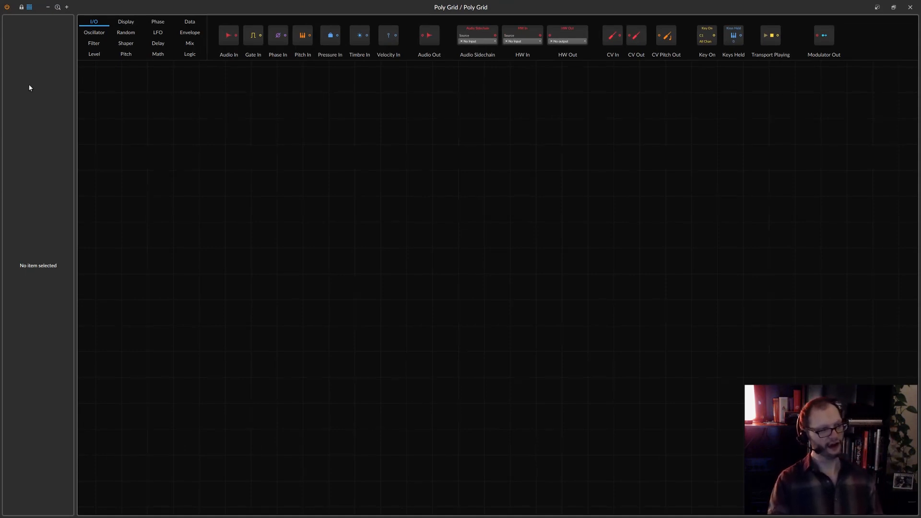
left_click(30, 7)
left_click(30, 7)
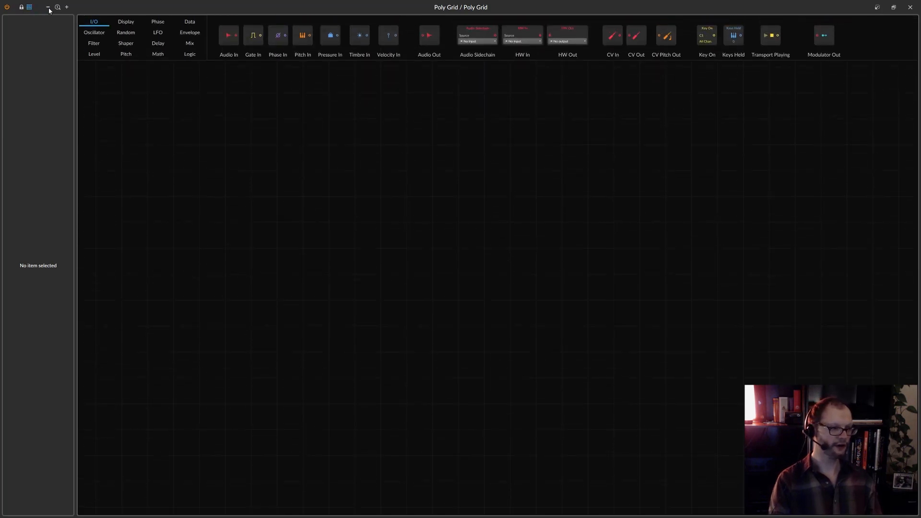
left_click(50, 7)
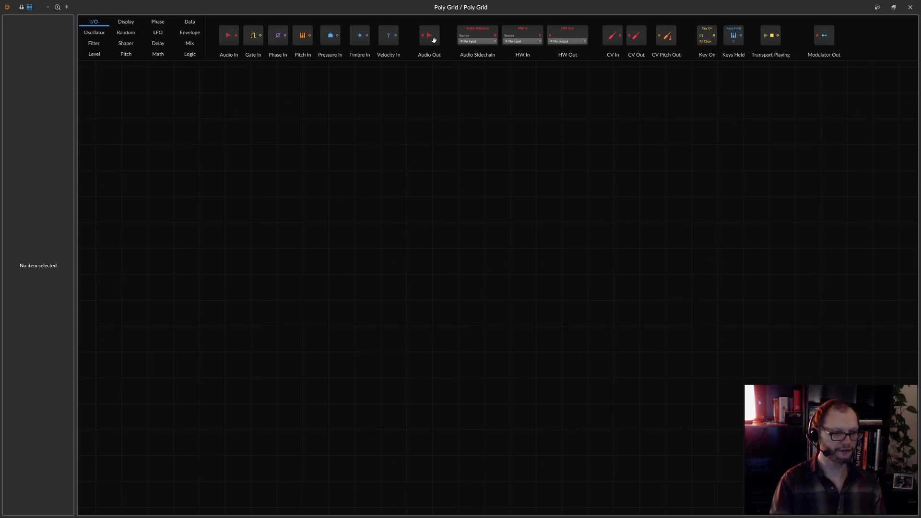
Add an Audio Out module on the far side of the empty grid, leaving room for modules before it.
left_click_drag(434, 40, 767, 262)
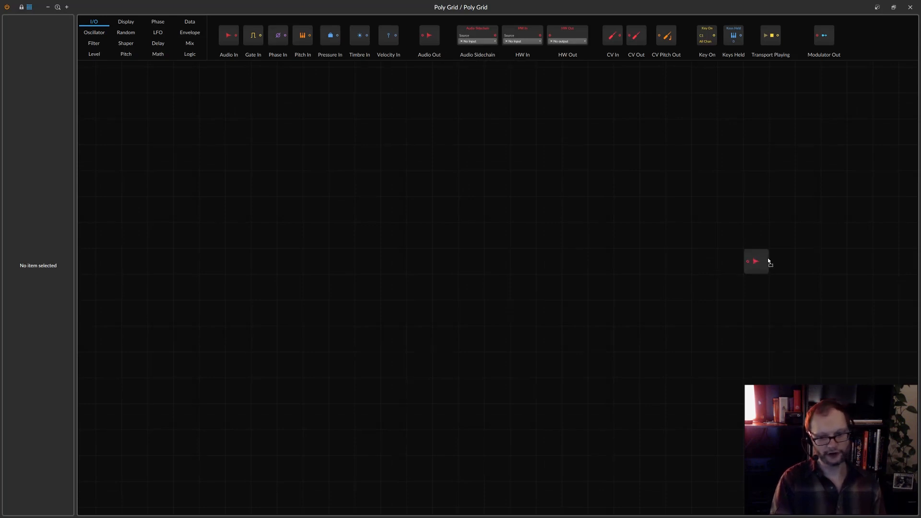
left_click_drag(859, 259, 859, 259)
Place an Oscilloscope before Audio Out, enlarge it in width and height, and connect its first output to Audio Out.
left_click(125, 22)
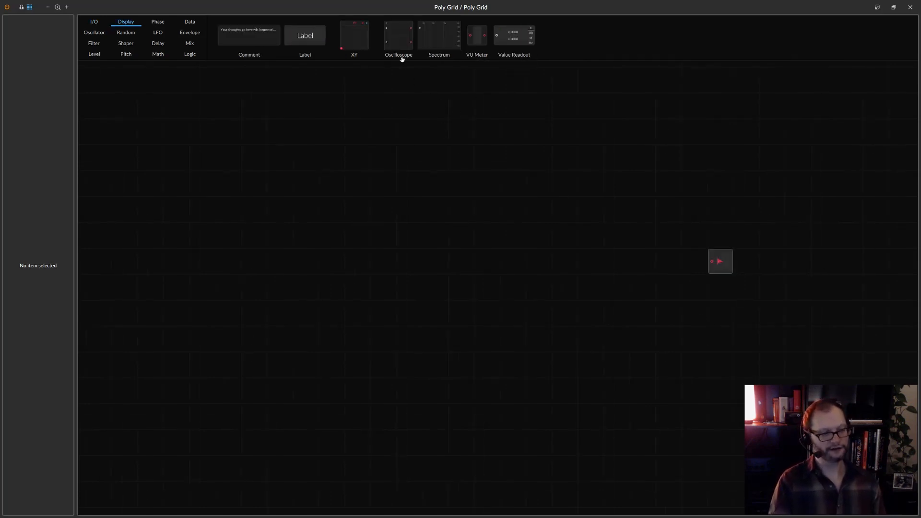
left_click_drag(400, 41, 471, 280)
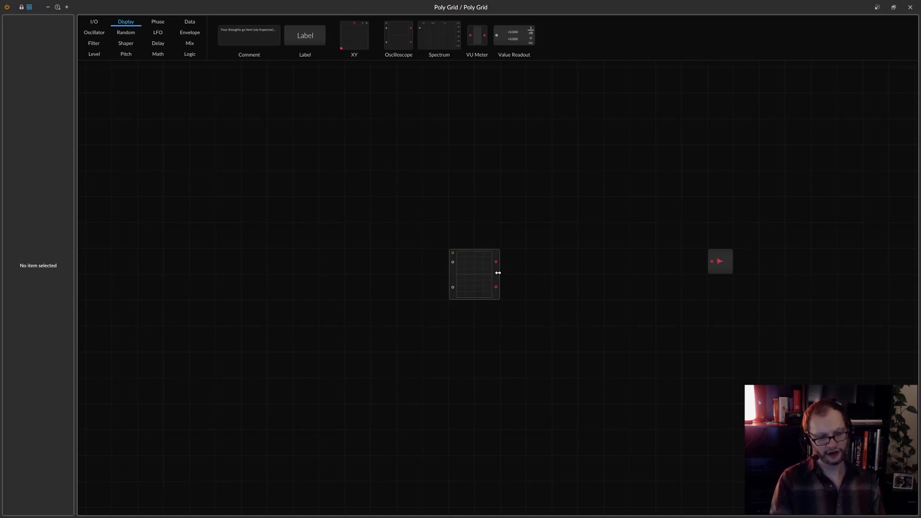
left_click_drag(500, 273, 676, 280)
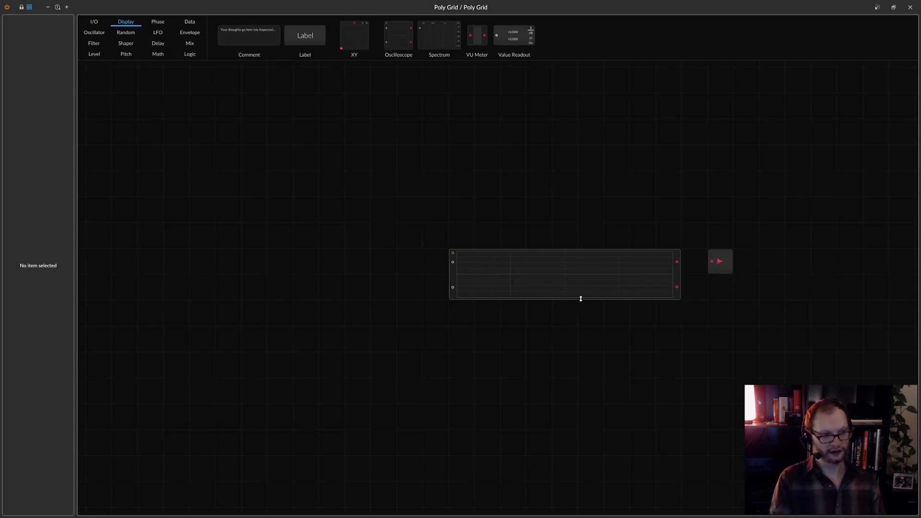
left_click_drag(580, 298, 598, 408)
left_click_drag(597, 270, 614, 258)
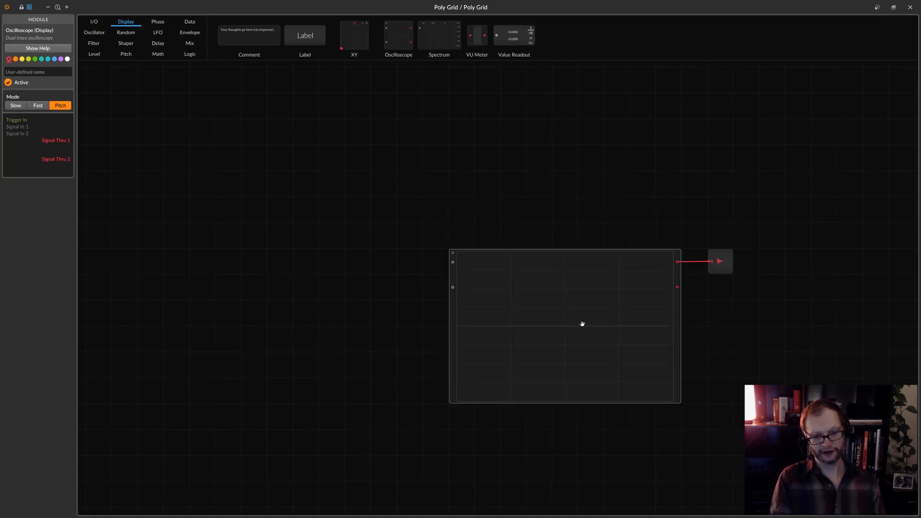
Add a Sine oscillator beside the Oscilloscope and connect its output to the scope's first signal input.
left_click(94, 33)
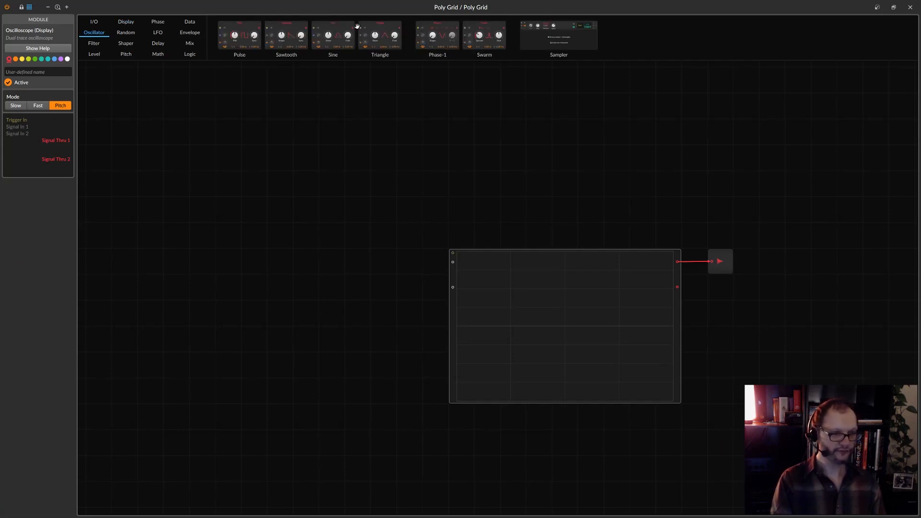
left_click_drag(356, 26, 338, 271)
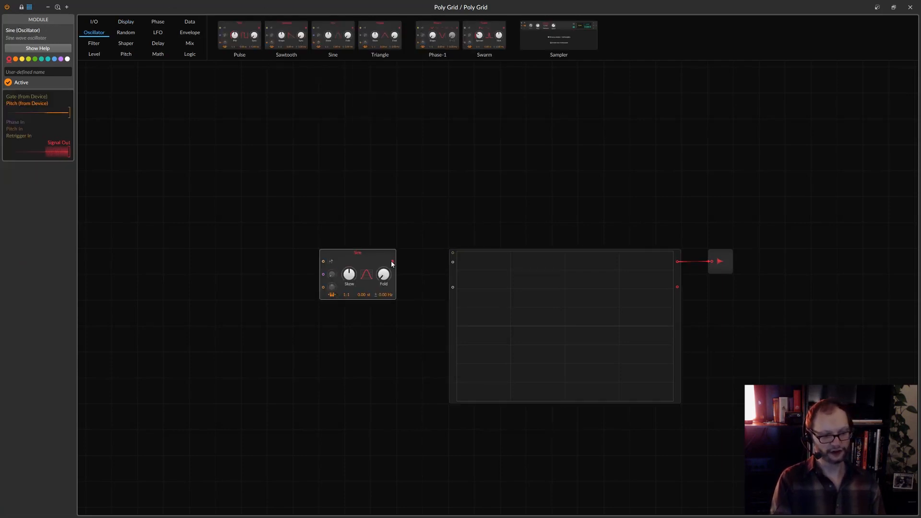
left_click_drag(391, 261, 452, 262)
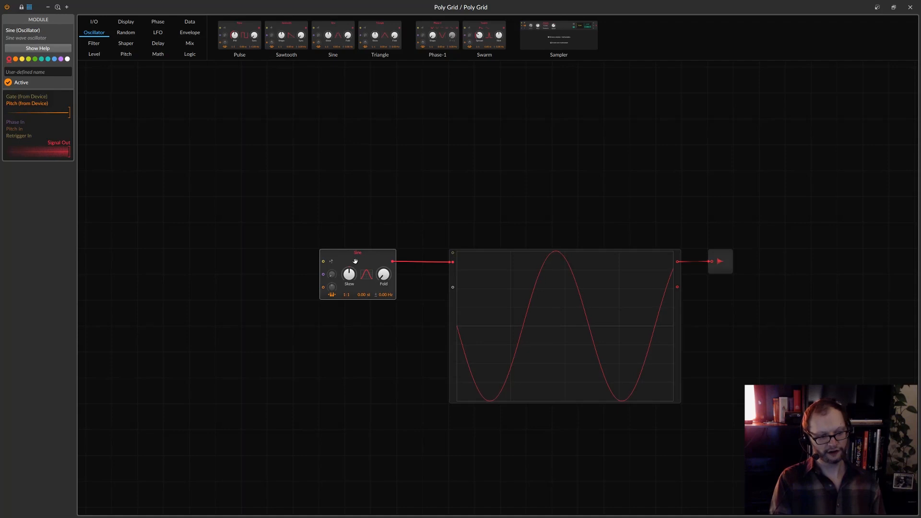
left_click_drag(353, 263, 379, 263)
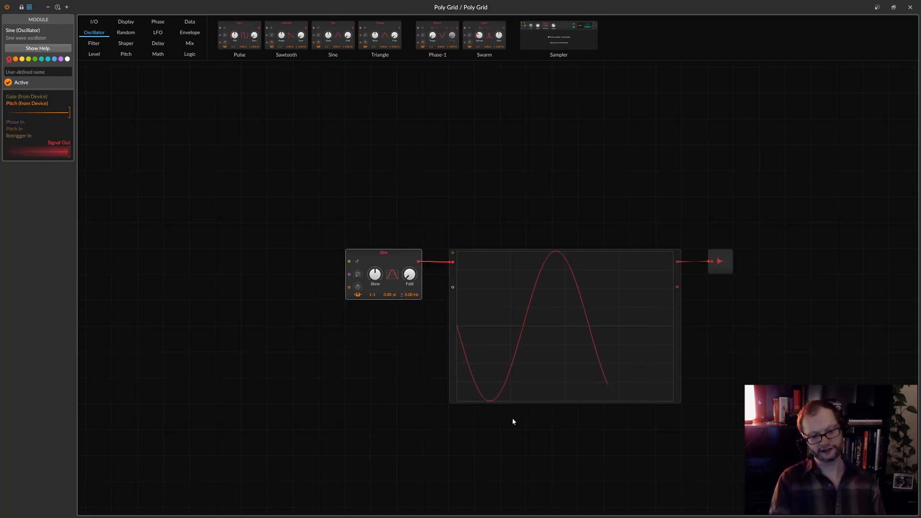
Try different Skew and Fold amounts on the Sine oscillator, and reset both to their defaults.
mouse_move(377, 279)
left_mouse_down()
mouse_move(376, 240)
mouse_move(377, 317)
left_mouse_up()
left_click_drag(411, 276, 411, 241)
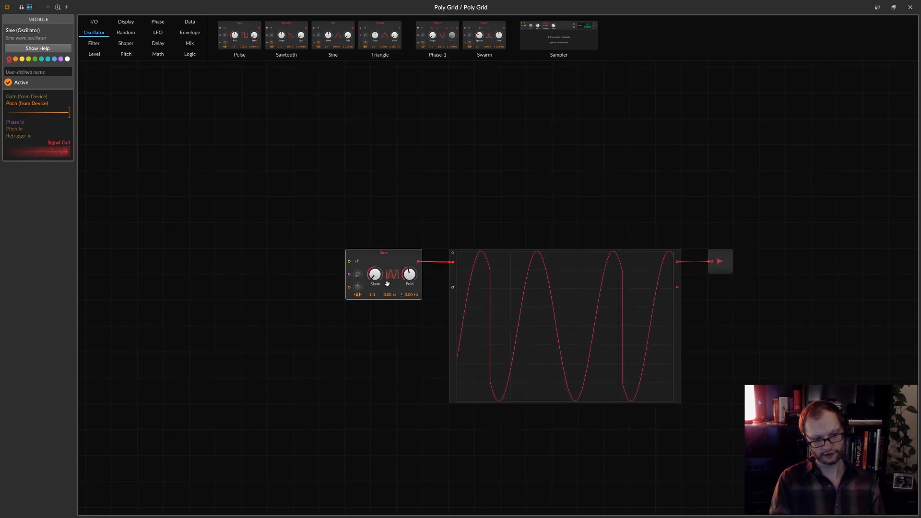
left_click_drag(376, 275, 376, 255)
double_click(376, 275)
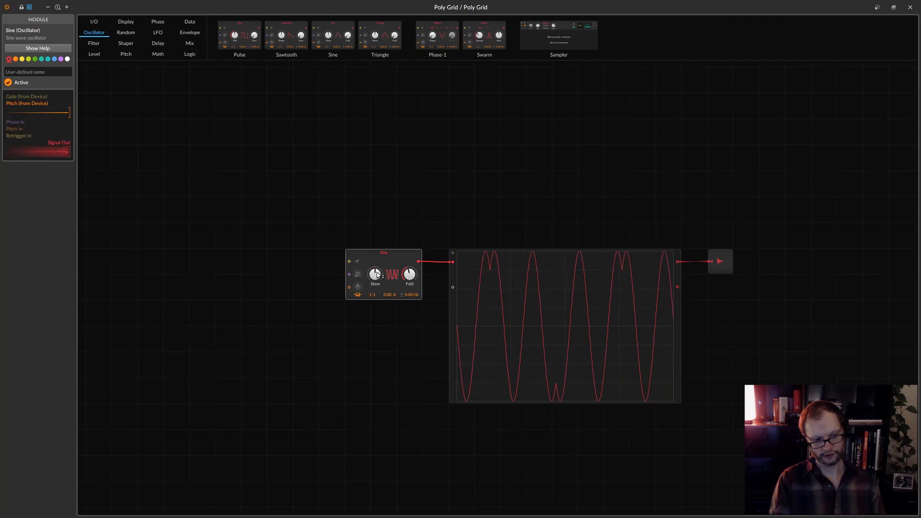
double_click(411, 277)
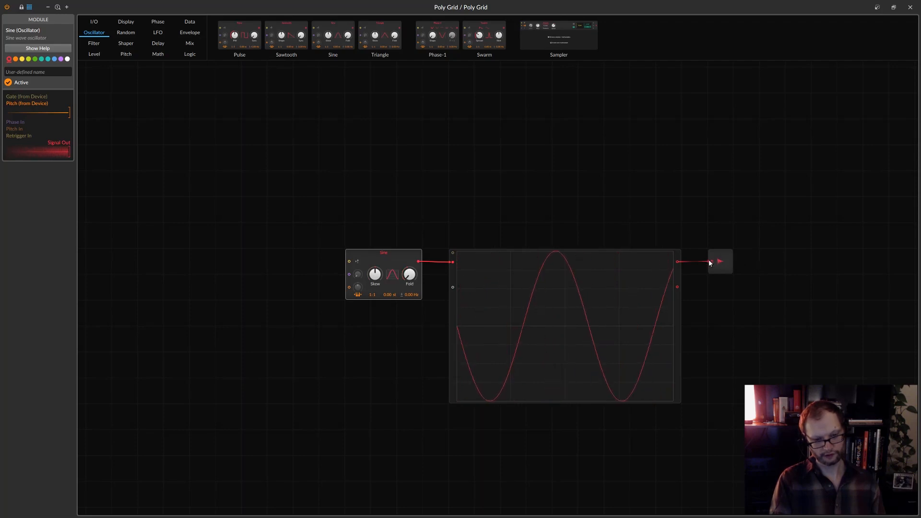
Disconnect the Oscilloscope from Audio Out and cycle its display mode through Slow, Fast and Pitch.
left_click_drag(709, 261, 695, 259)
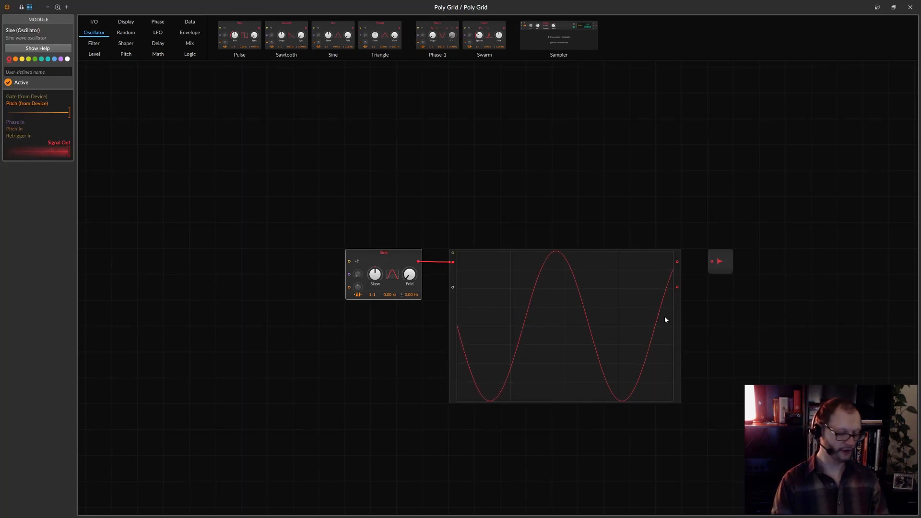
left_click(623, 307)
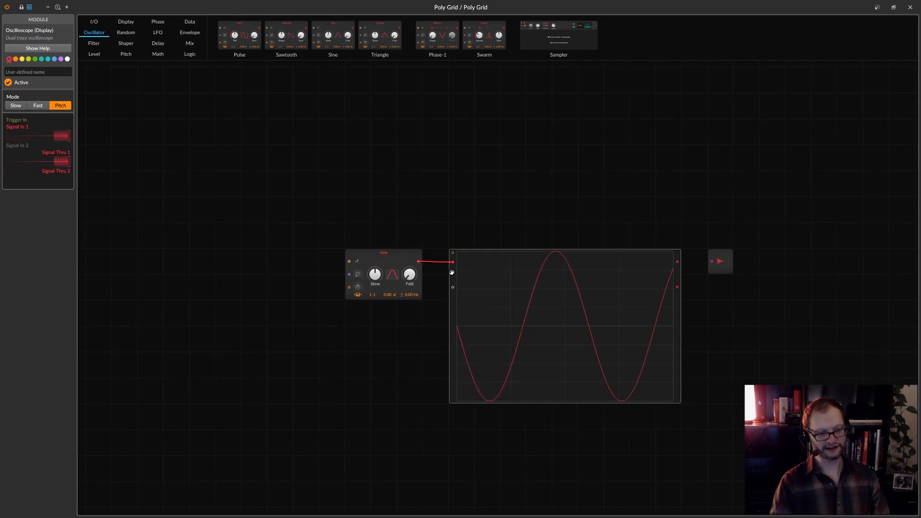
left_click(17, 106)
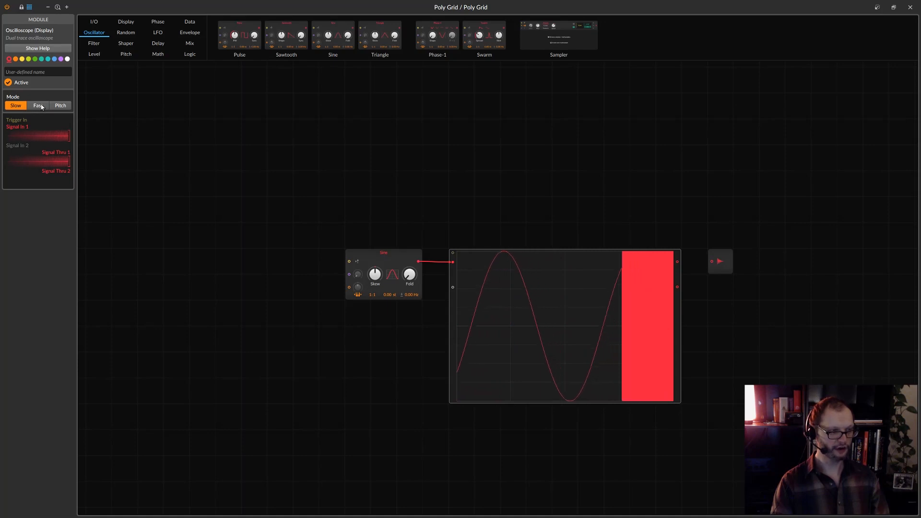
left_click(40, 106)
left_click(59, 106)
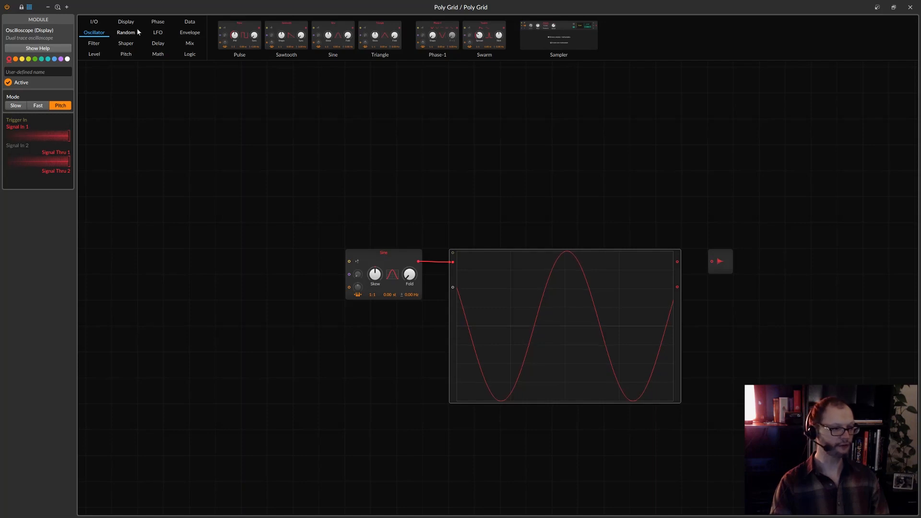
Replace the Sine oscillator with an LFO and view it in the Oscilloscope's Fast, Pitch and Slow modes.
left_click(158, 33)
left_click_drag(242, 36, 388, 271)
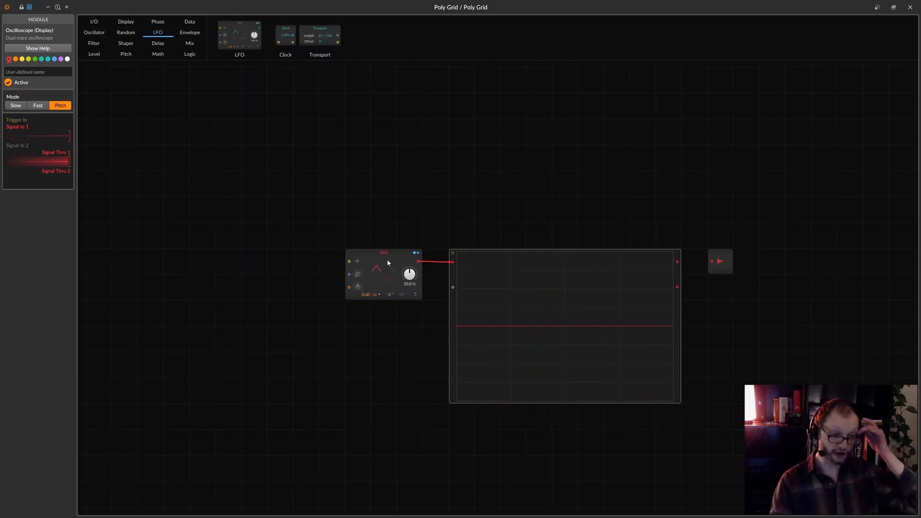
left_click(42, 107)
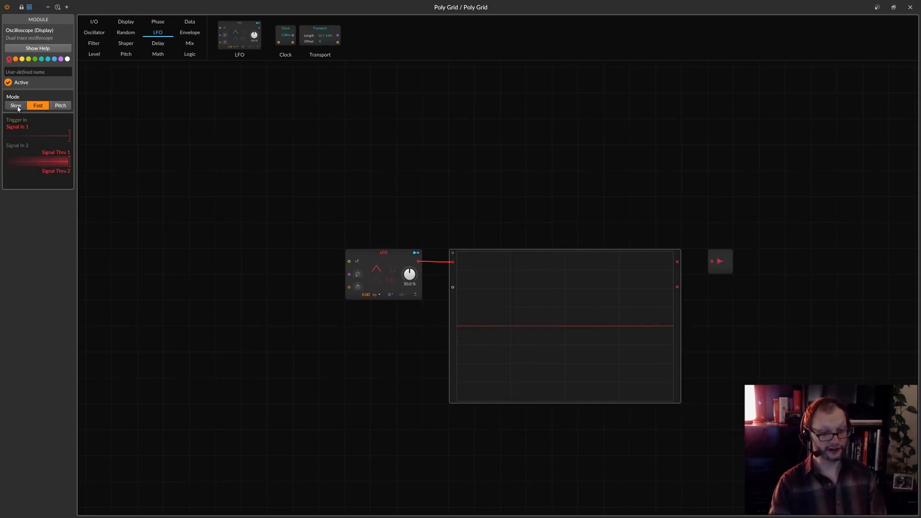
left_click(18, 107)
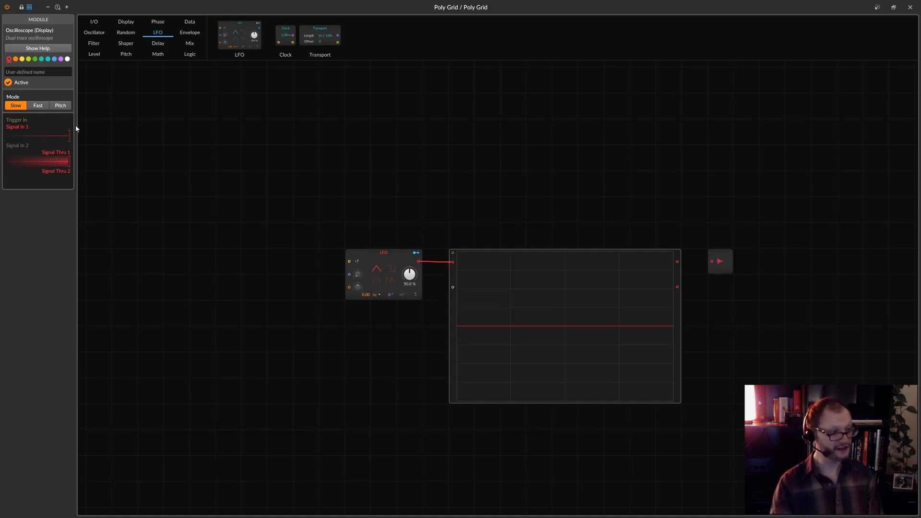
left_click(66, 106)
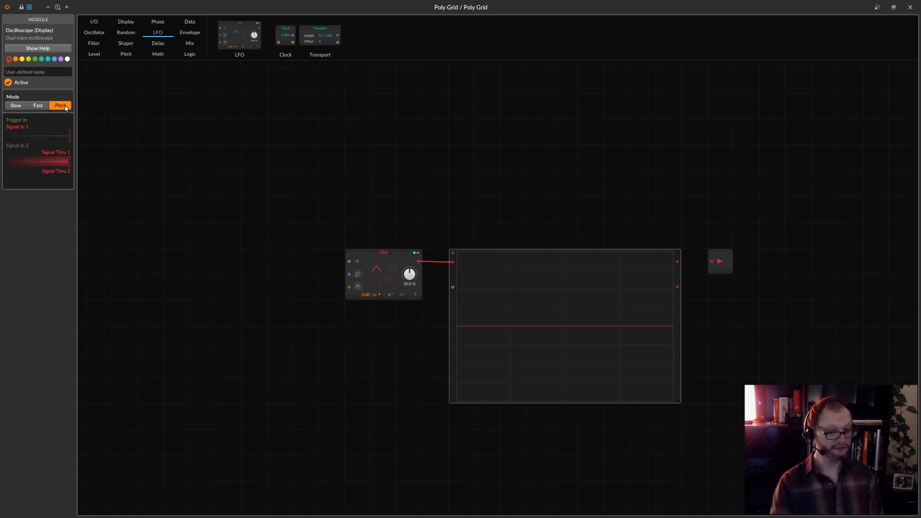
left_click(38, 106)
left_click(16, 106)
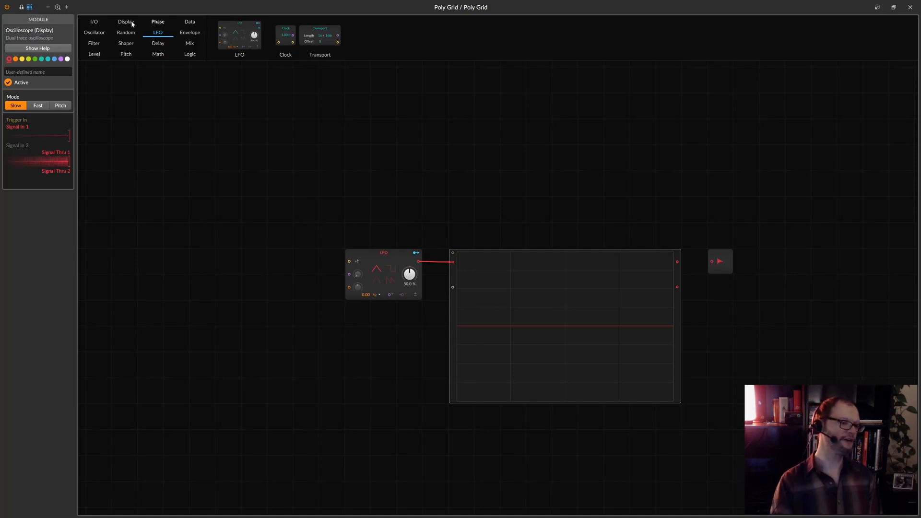
Replace the LFO with a Sine oscillator and set the Oscilloscope mode to Pitch.
left_click(96, 33)
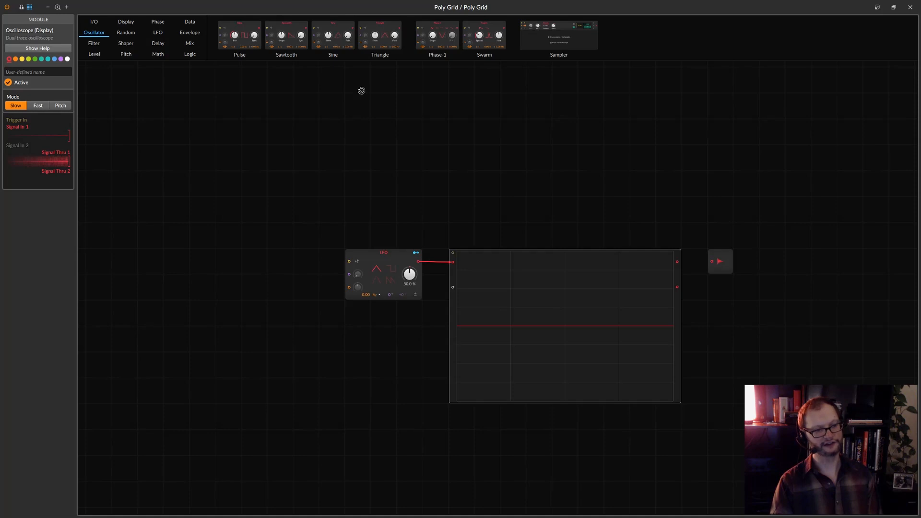
left_click_drag(361, 90, 384, 273)
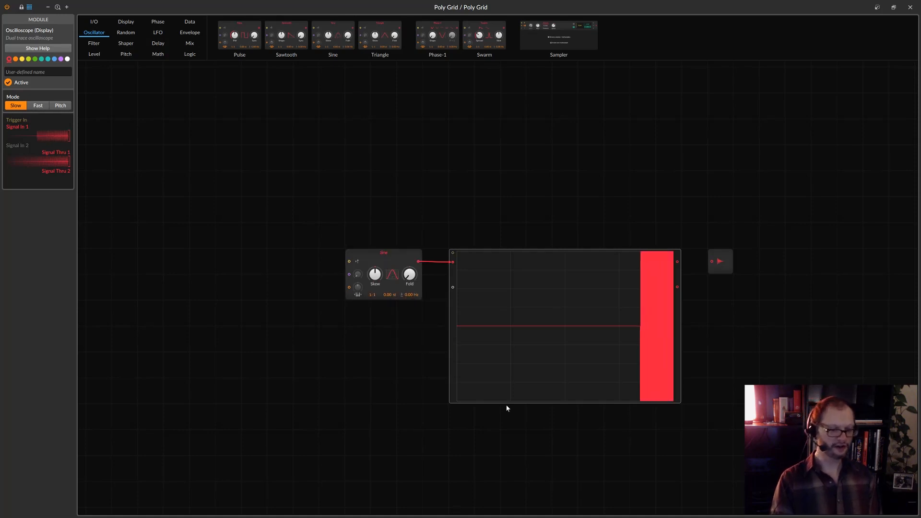
left_click(61, 105)
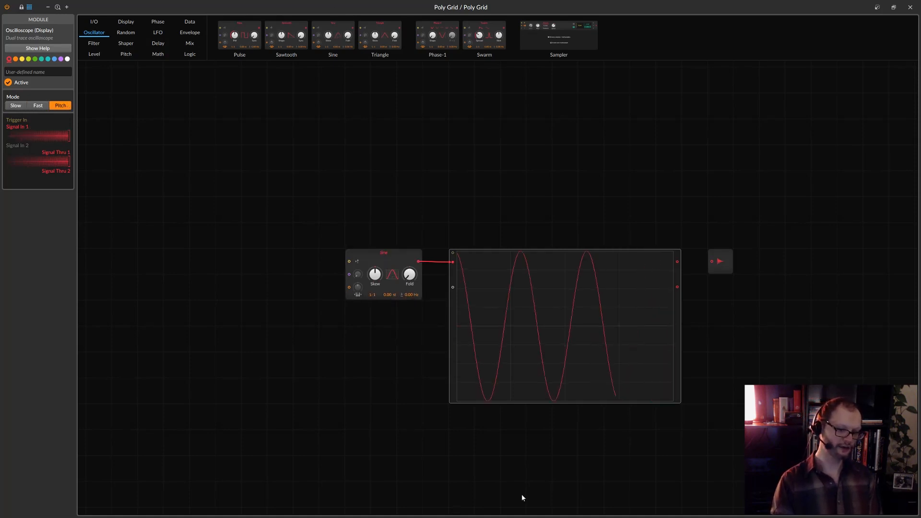
Move Audio Out farther from the Oscilloscope and add an ADSR envelope between them, fed by the scope's first output.
left_click_drag(719, 262, 823, 262)
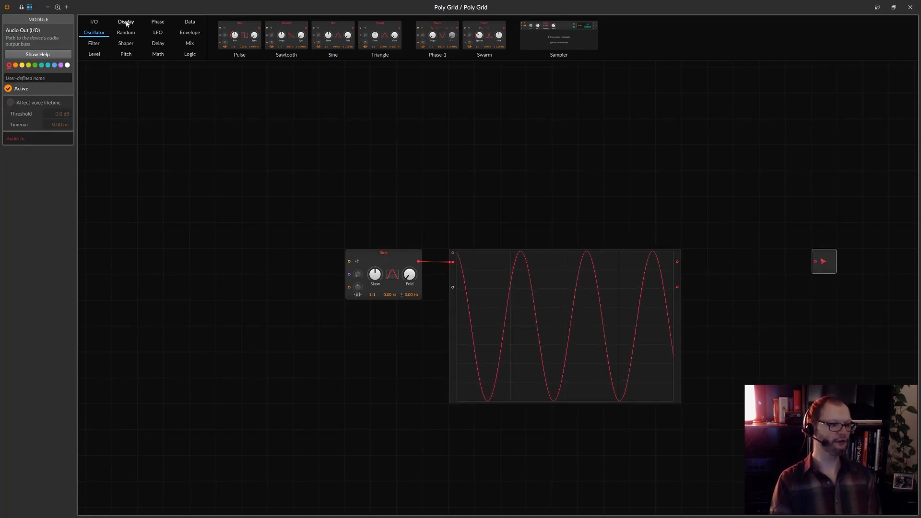
left_click(190, 32)
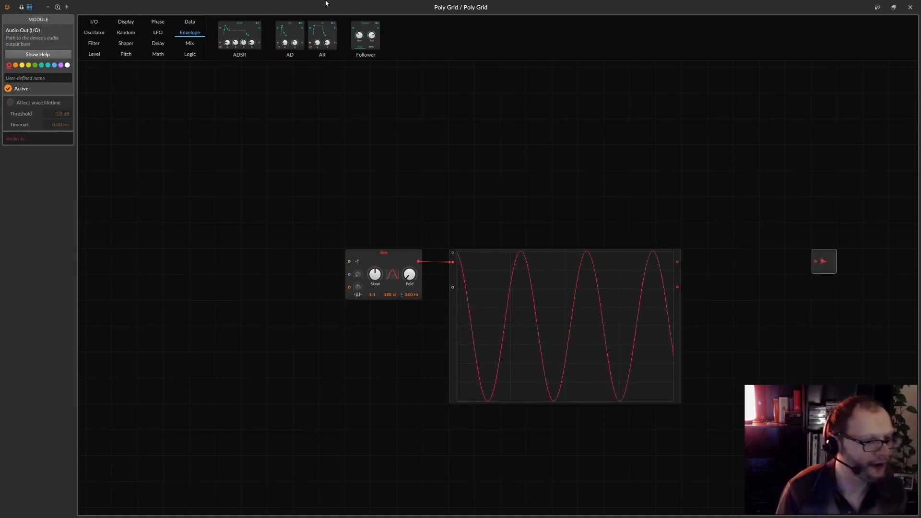
left_click_drag(255, 29, 681, 283)
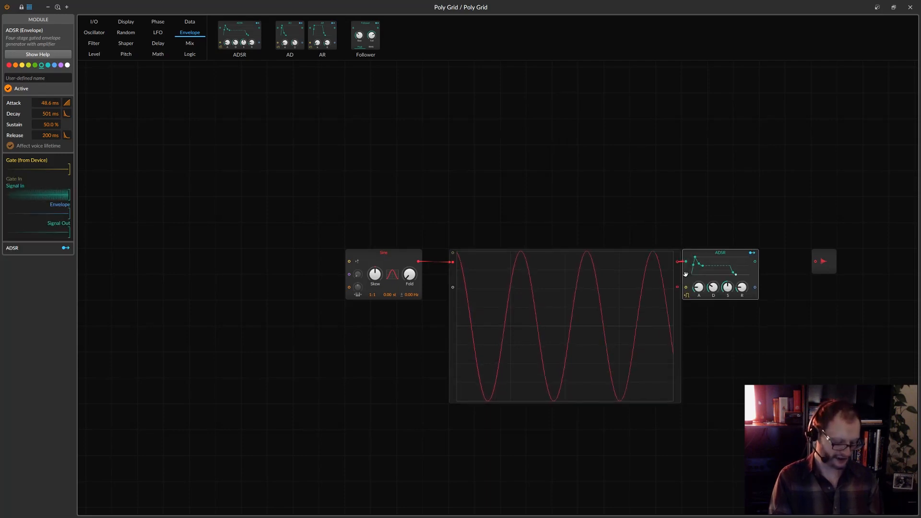
Wire the Oscilloscope's first output directly to Audio Out, insert the ADSR into that connection and space it between the two modules.
key("ctrl+z")
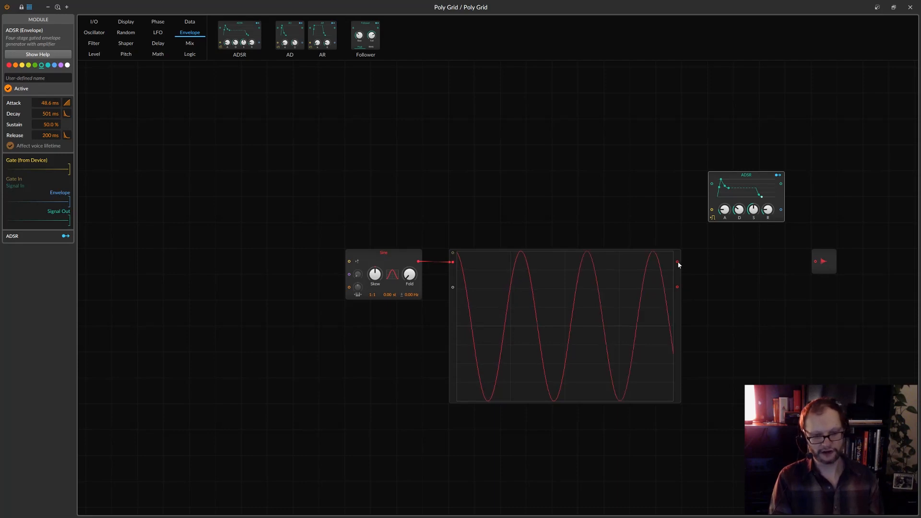
left_click_drag(677, 262, 804, 266)
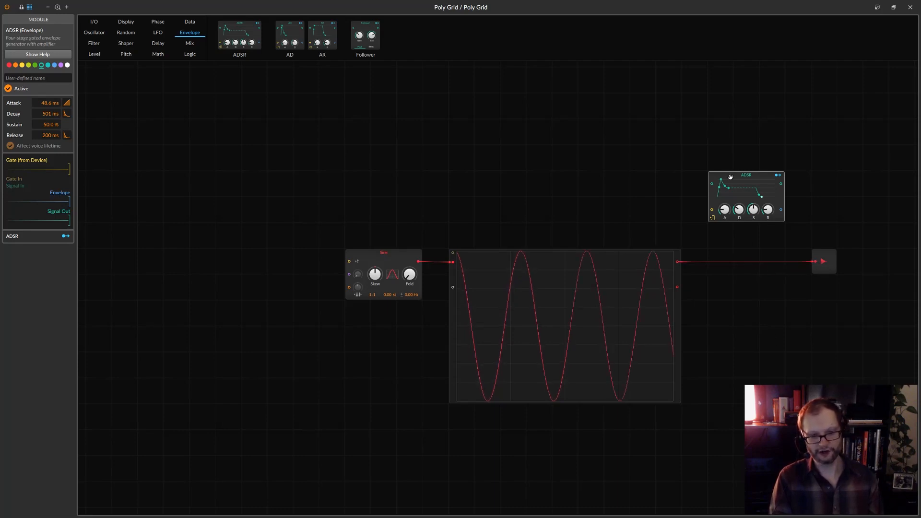
left_click_drag(729, 177, 730, 254)
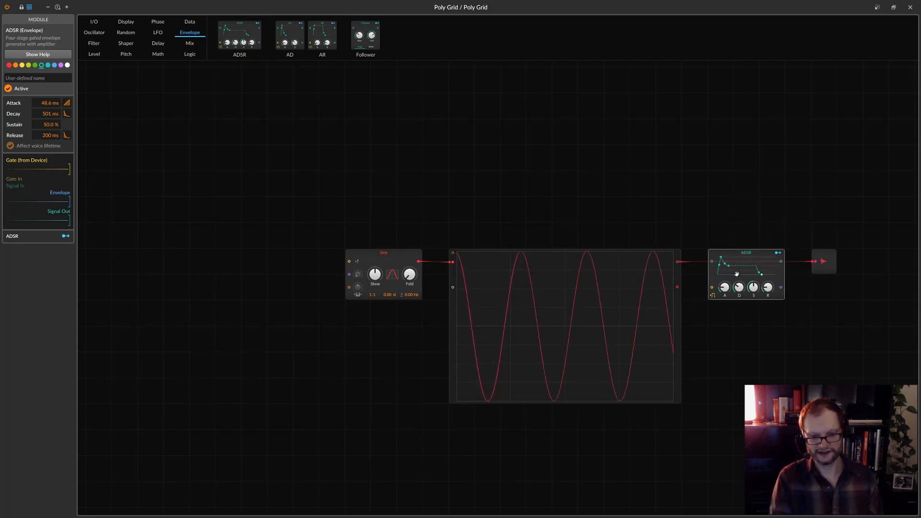
key("Delete")
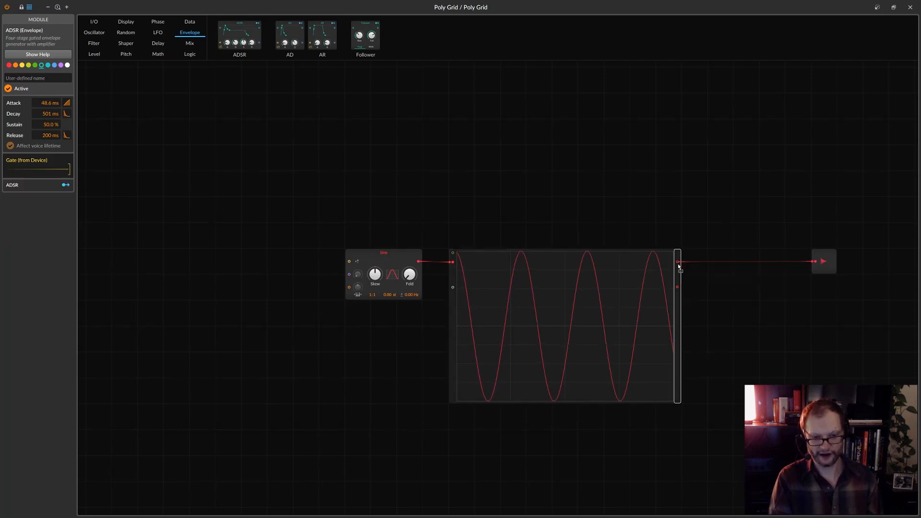
key("ctrl+z")
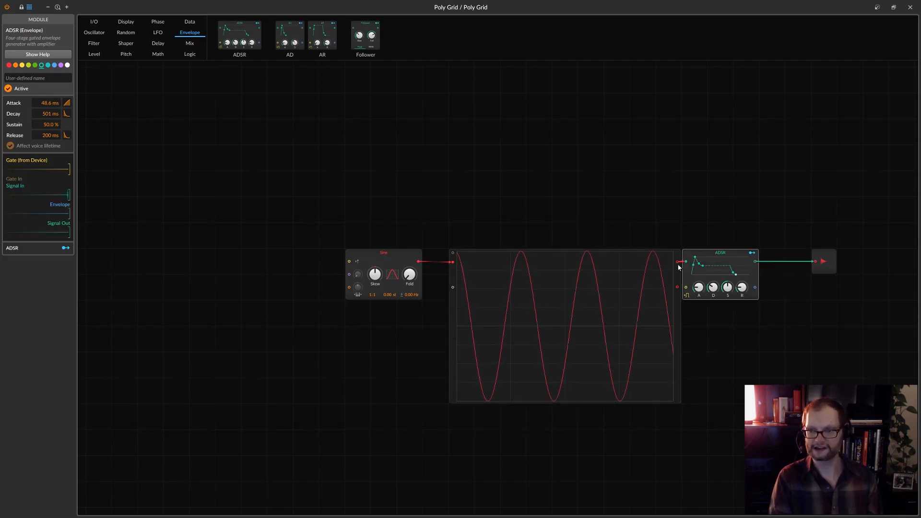
left_click_drag(715, 254, 740, 254)
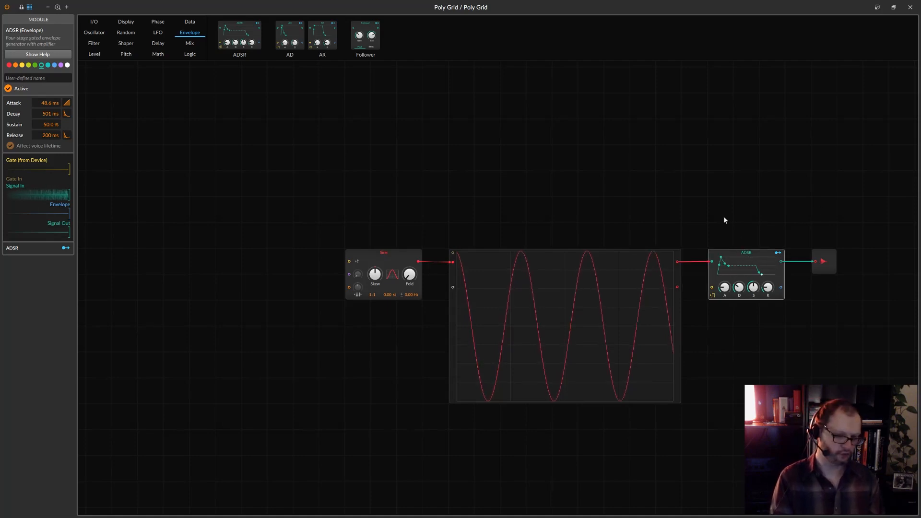
Recolor the ADSR red, select all four modules, try several colors including white, and set them all to blue.
left_click_drag(723, 218, 750, 351)
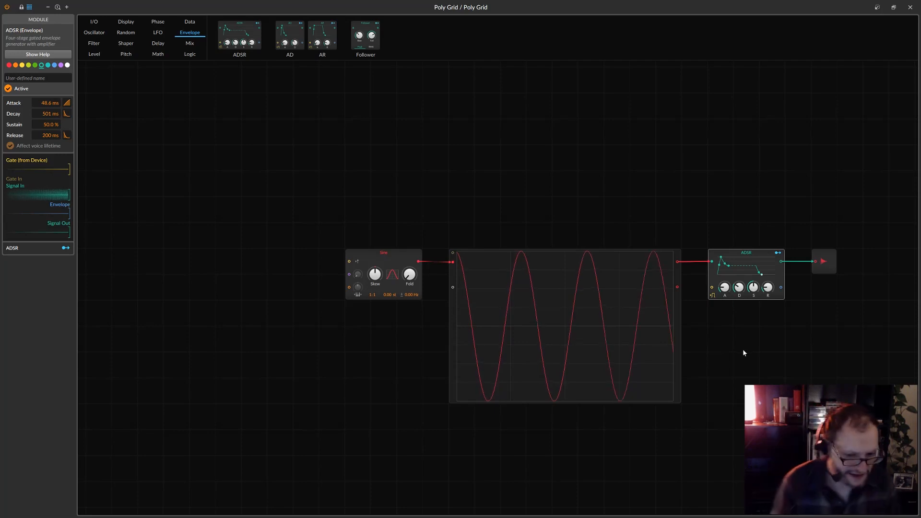
left_click(9, 65)
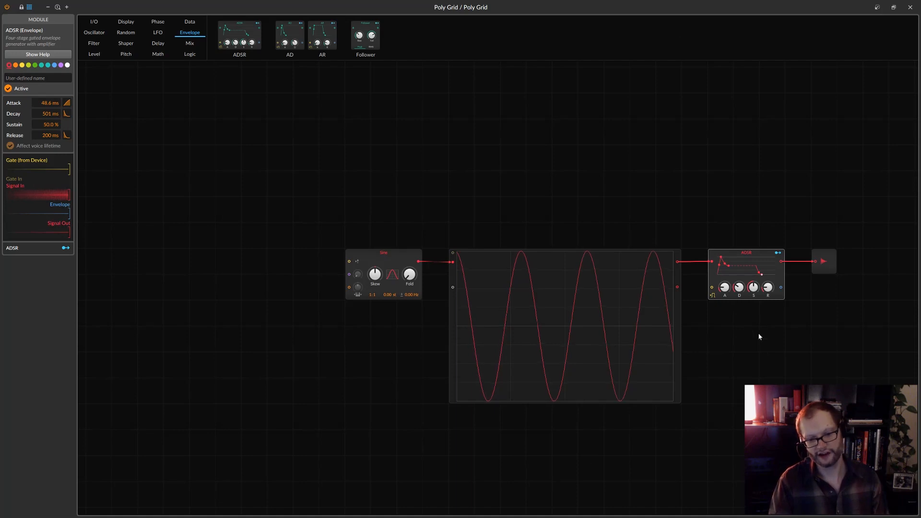
left_click_drag(867, 188, 222, 453)
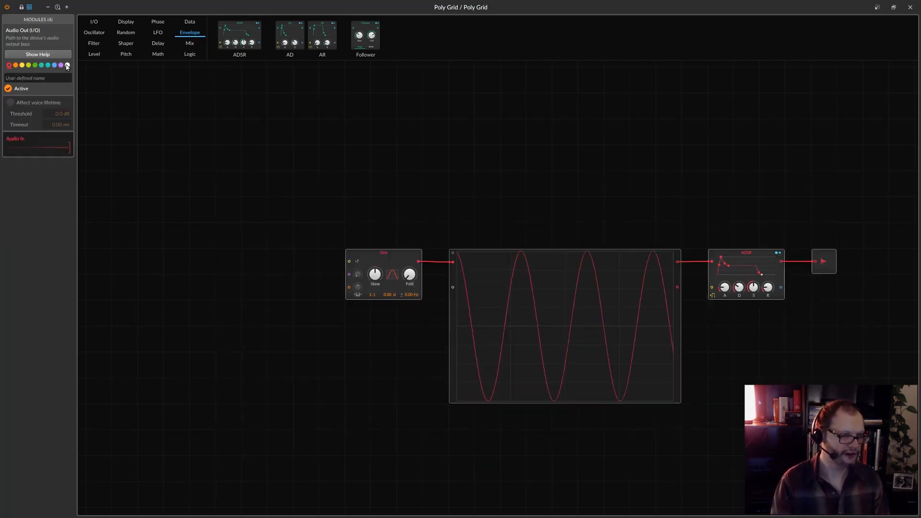
left_click(67, 65)
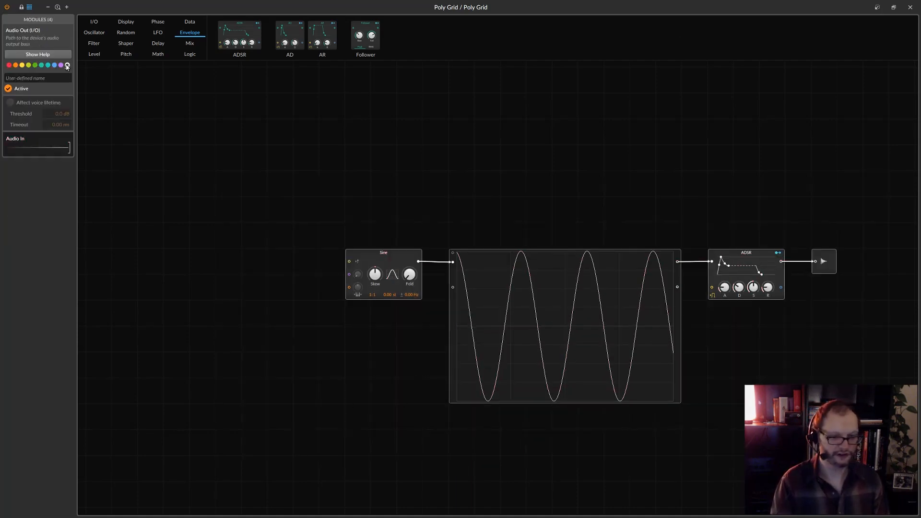
left_click(22, 65)
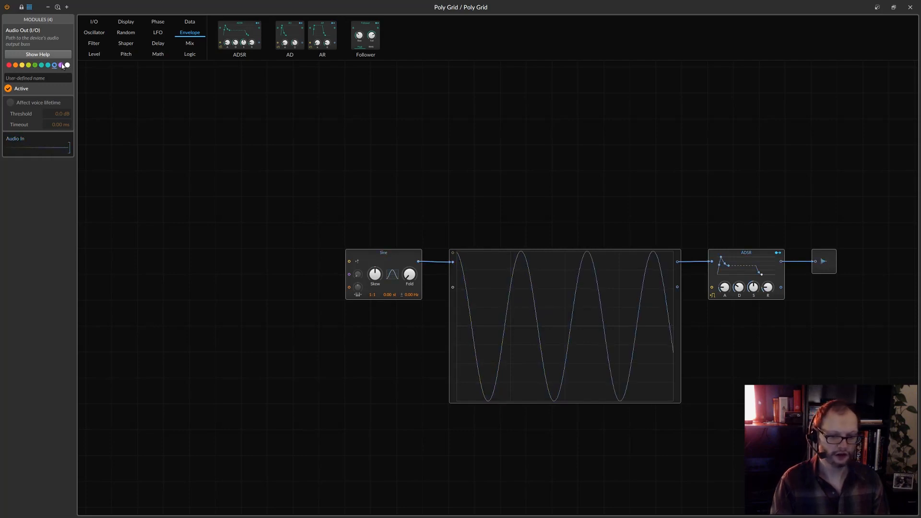
left_click(67, 66)
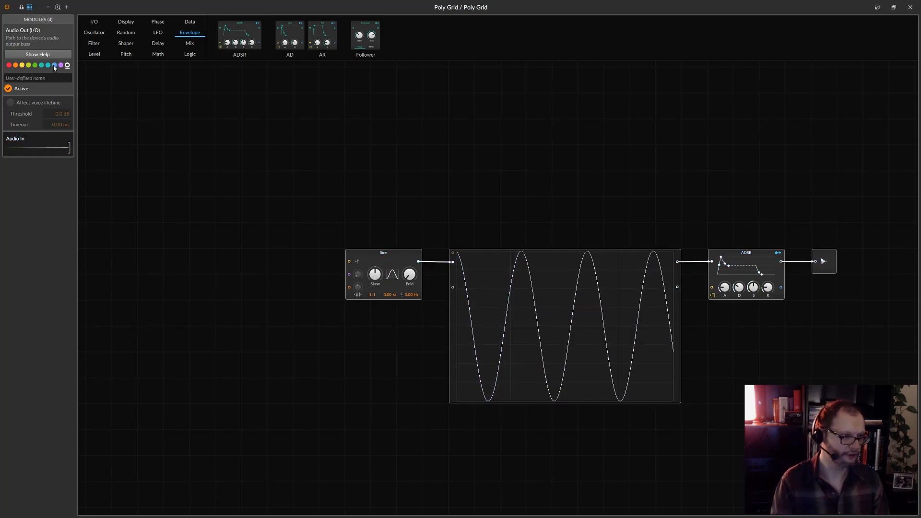
left_click(54, 66)
left_click_drag(475, 146, 499, 169)
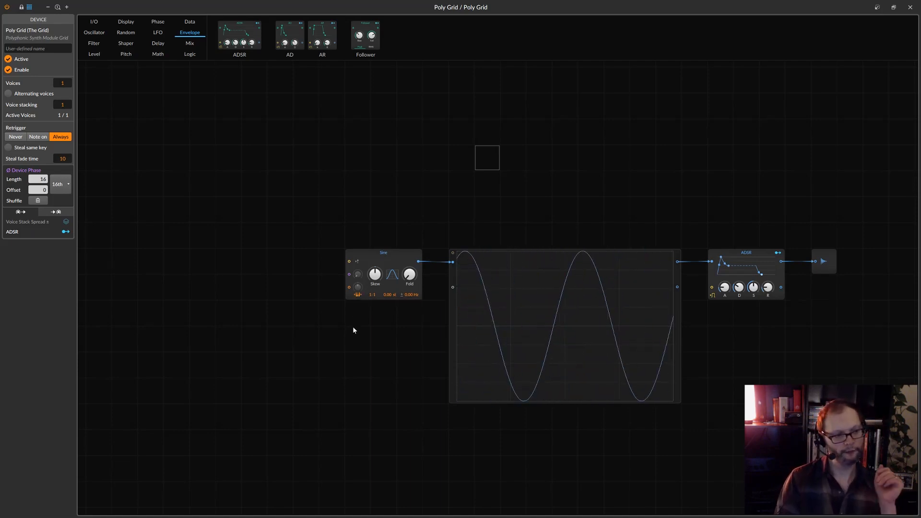
Add a Gate In module feeding the Sine's retrigger input and a Pitch In module for its pitch input.
left_click(94, 22)
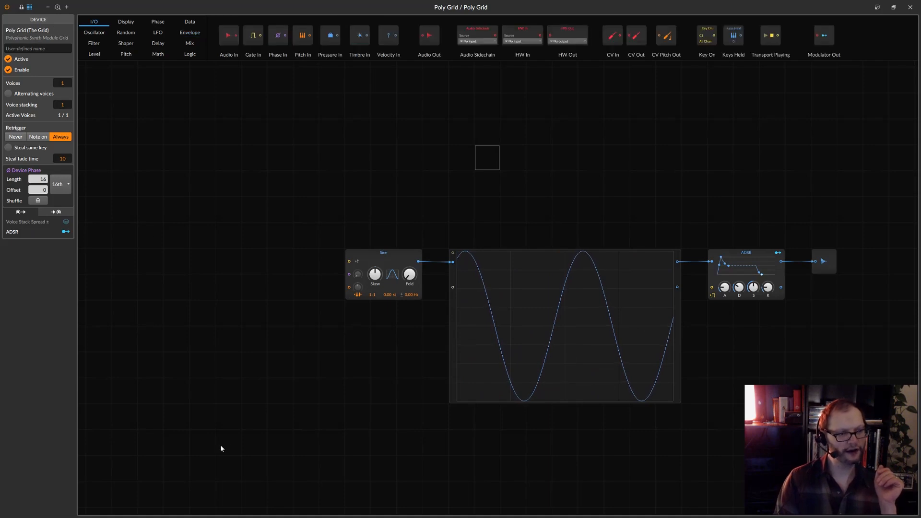
left_click_drag(256, 41, 209, 237)
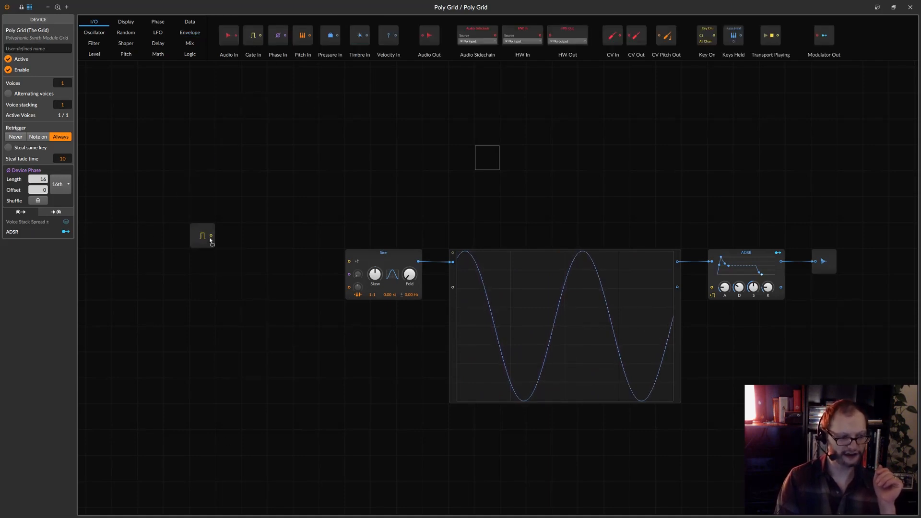
left_click_drag(350, 263, 212, 237)
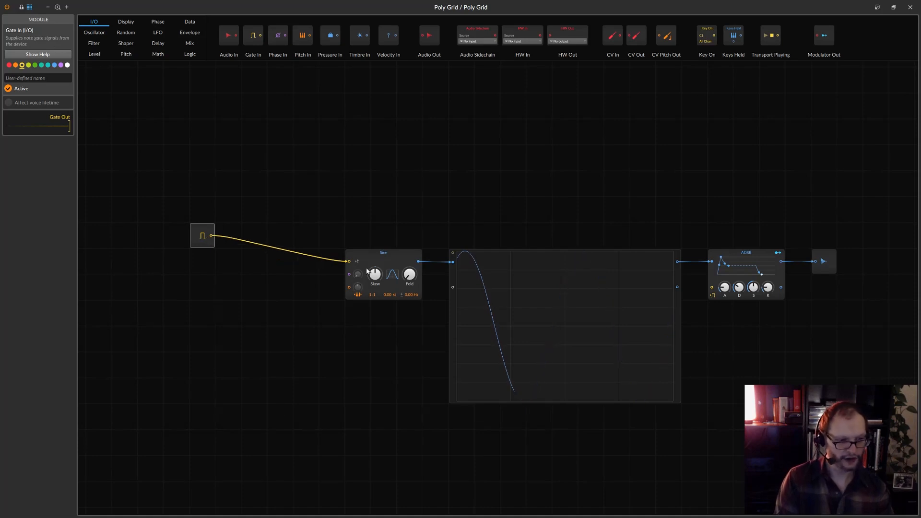
mouse_move(349, 274)
left_mouse_down()
mouse_move(317, 375)
mouse_move(249, 270)
mouse_move(245, 319)
mouse_move(251, 307)
left_mouse_up()
left_click_drag(301, 45, 350, 290)
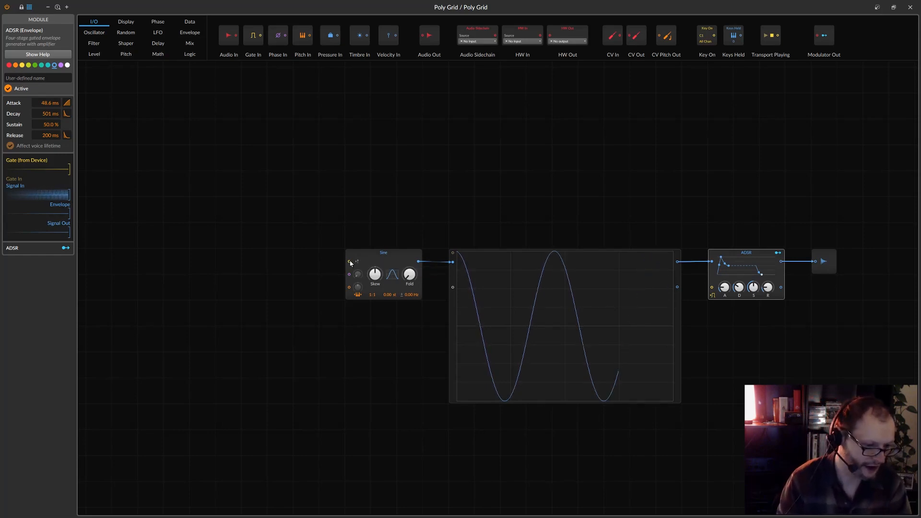
left_click_drag(349, 262, 286, 255)
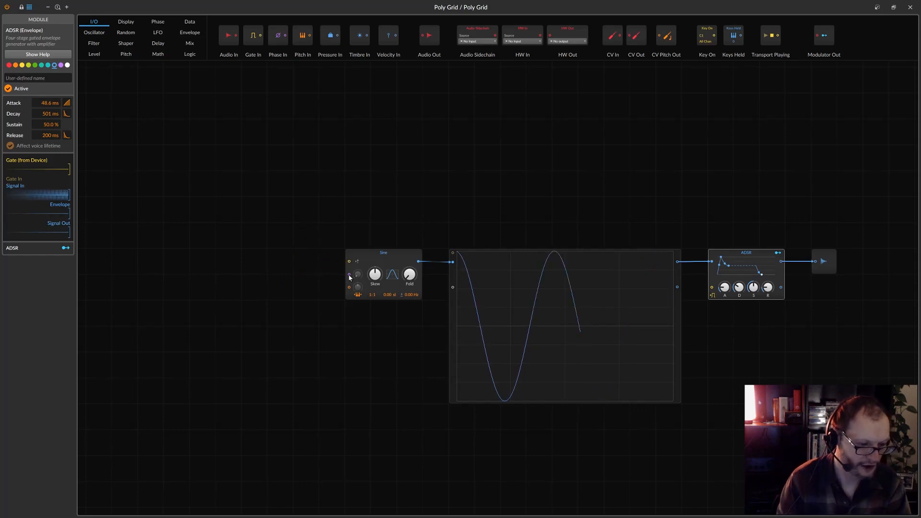
left_click_drag(349, 274, 279, 282)
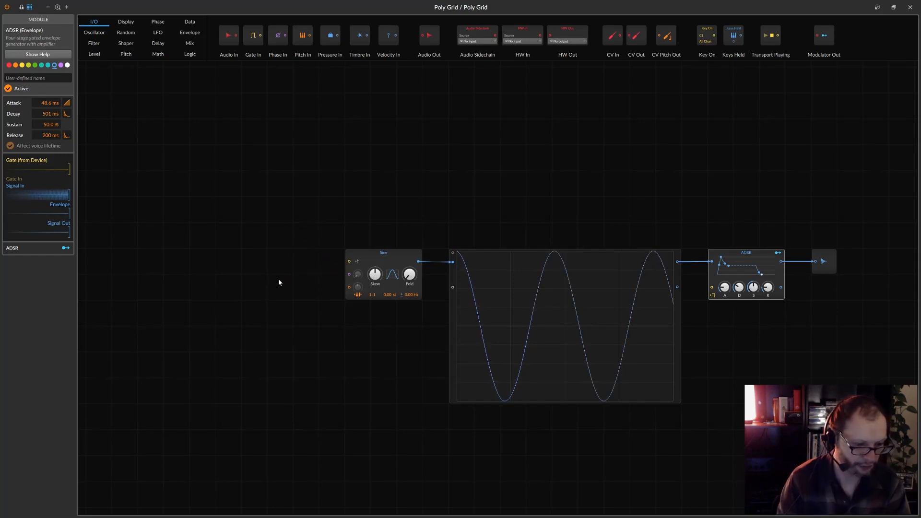
left_click_drag(349, 287, 283, 316)
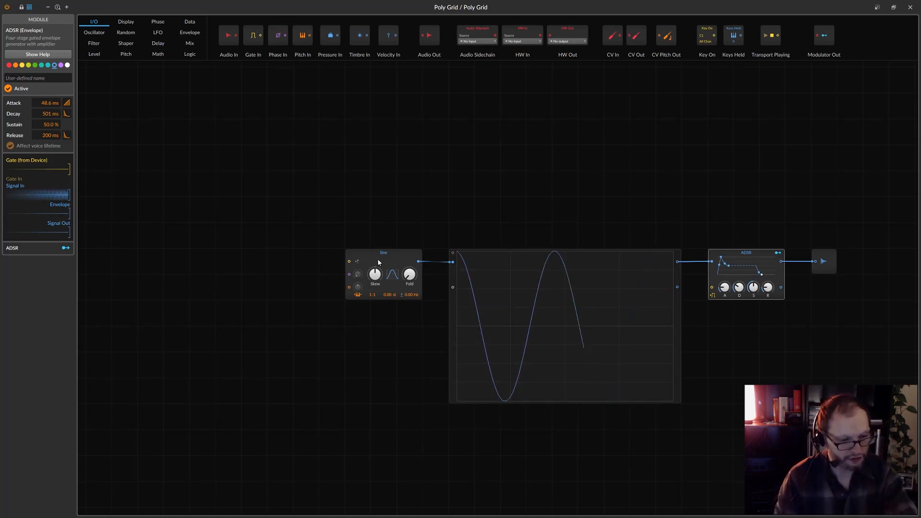
Add a second Sine oscillator before the first one and connect its output to the first Sine's pitch input.
left_click(96, 34)
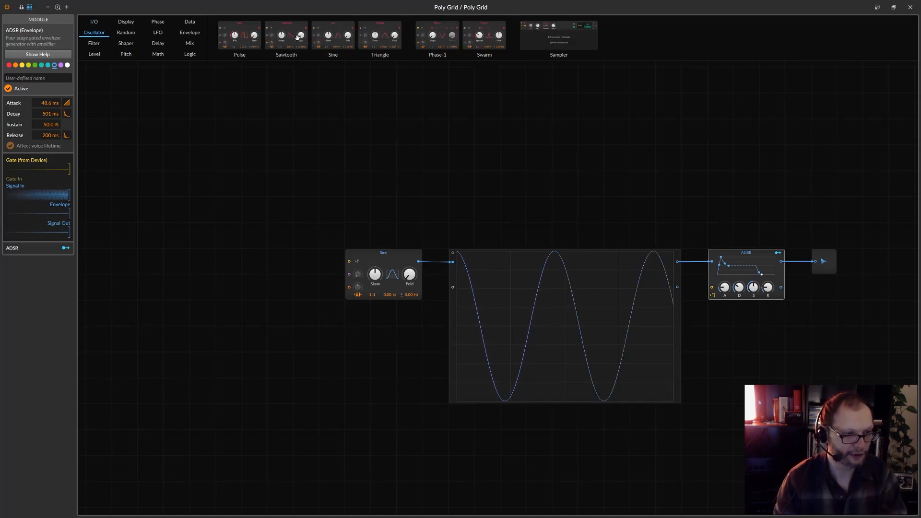
left_click_drag(331, 36, 168, 310)
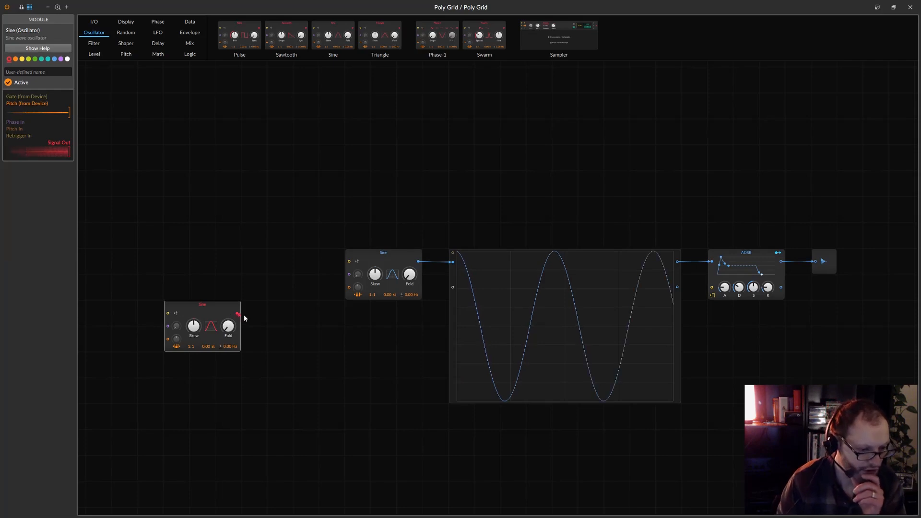
left_click_drag(326, 287, 348, 288)
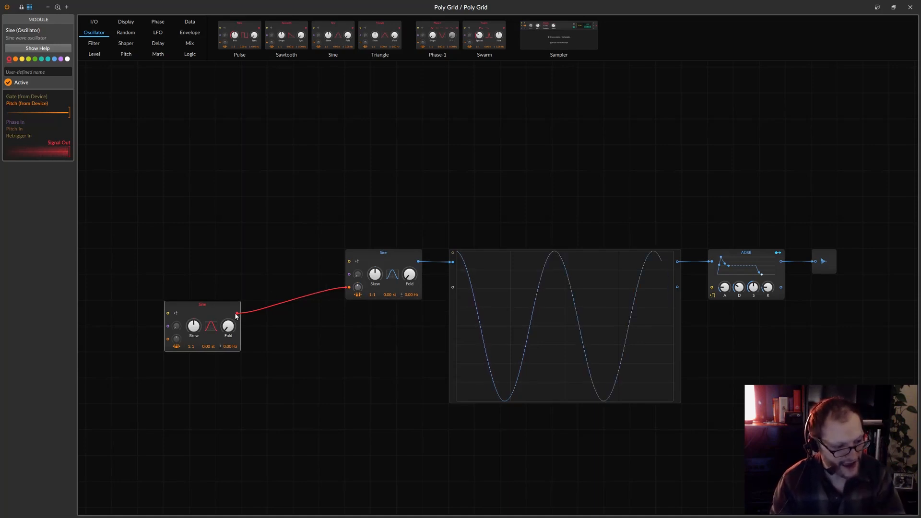
Try pitch modulation amounts of 120, 56.07 and 79.57 st on the first Sine, reduce the amount, and raise the modulating Sine's Skew and Fold.
left_click(358, 289)
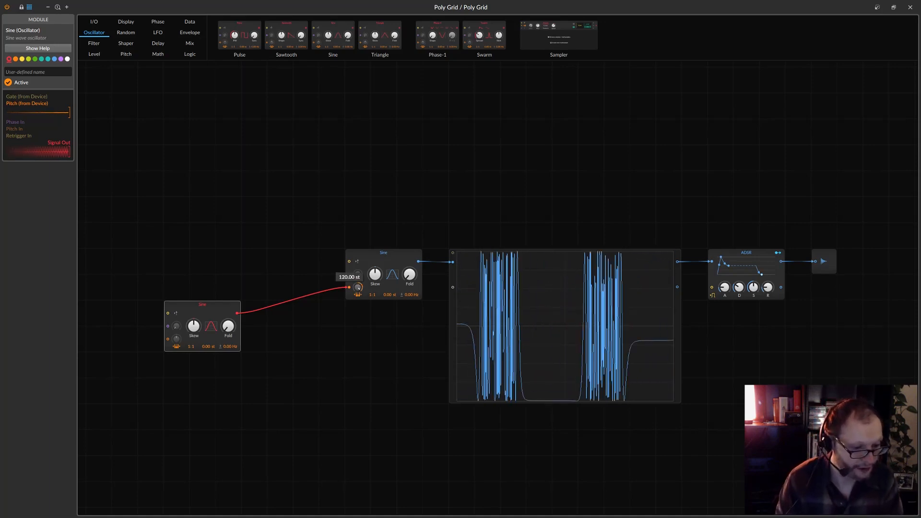
left_click_drag(359, 288, 358, 302)
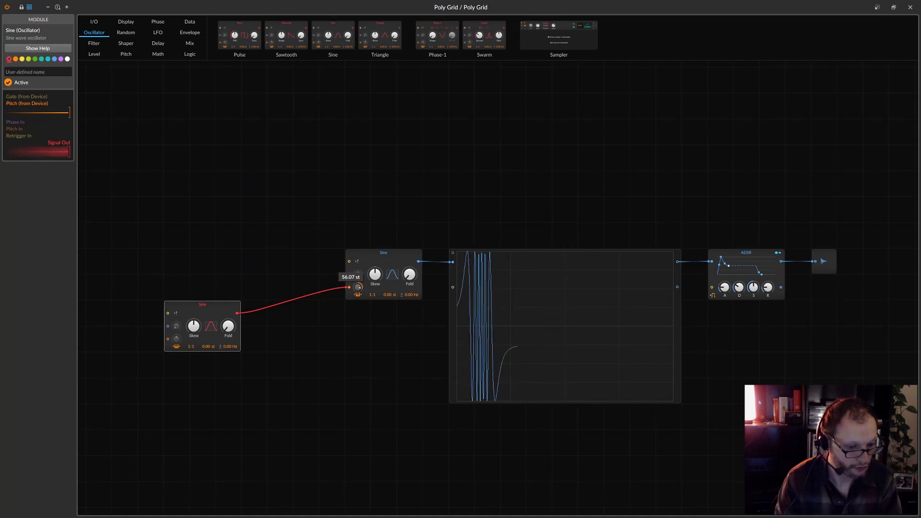
left_click_drag(358, 288, 359, 290)
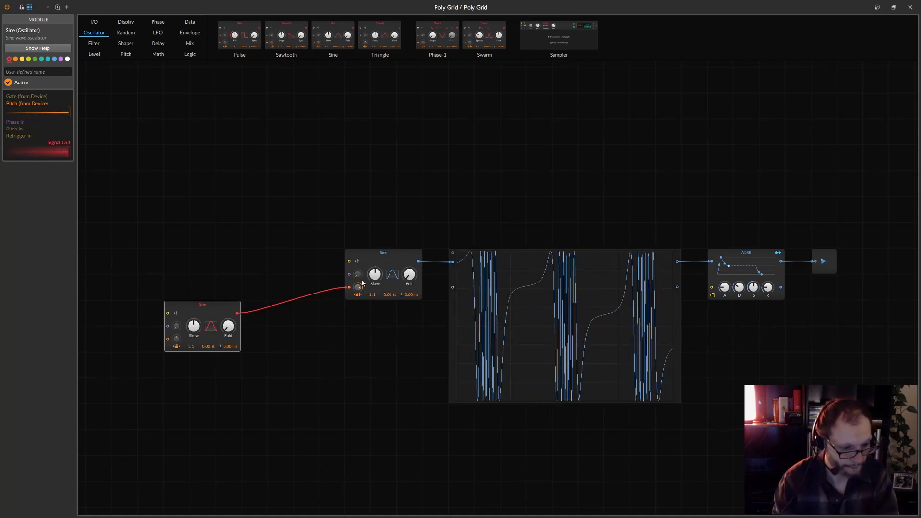
left_click_drag(359, 289, 359, 284)
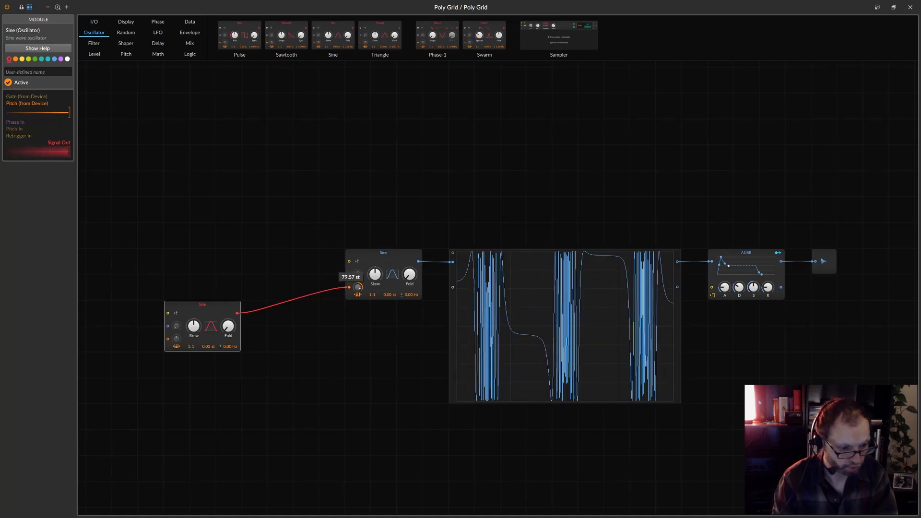
mouse_move(357, 286)
left_mouse_down()
mouse_move(358, 306)
mouse_move(357, 273)
mouse_move(359, 288)
left_mouse_up()
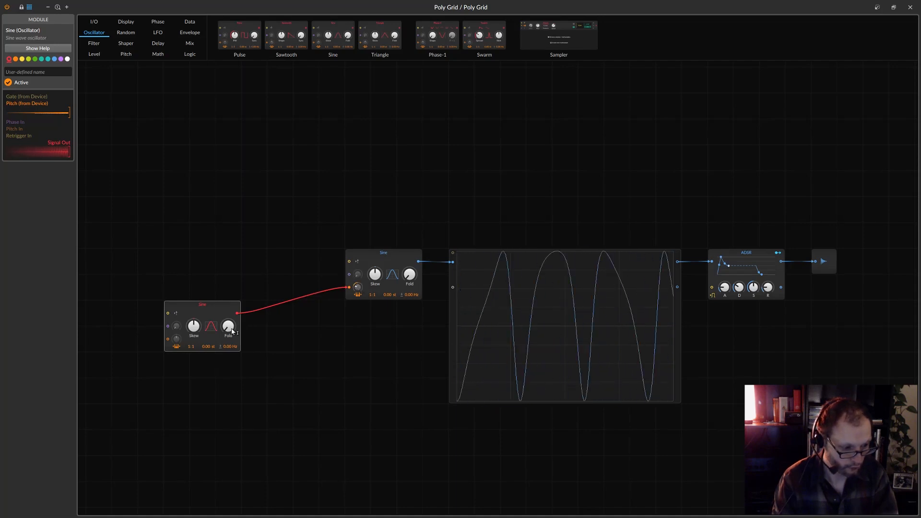
left_click_drag(232, 331, 194, 338)
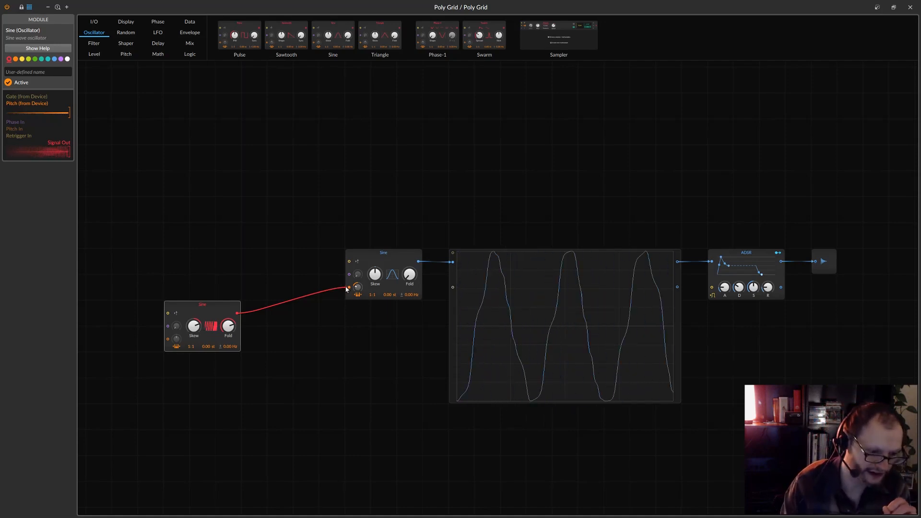
Reroute the second Sine's output from the first Sine's pitch input to its phase input, and reset the modulator's Skew and Fold.
left_click_drag(348, 288, 300, 294)
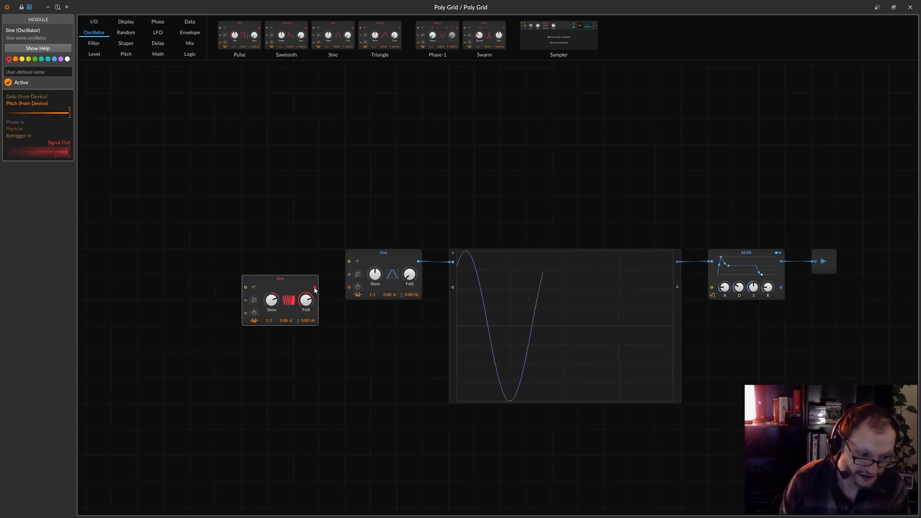
left_click_drag(351, 274, 351, 275)
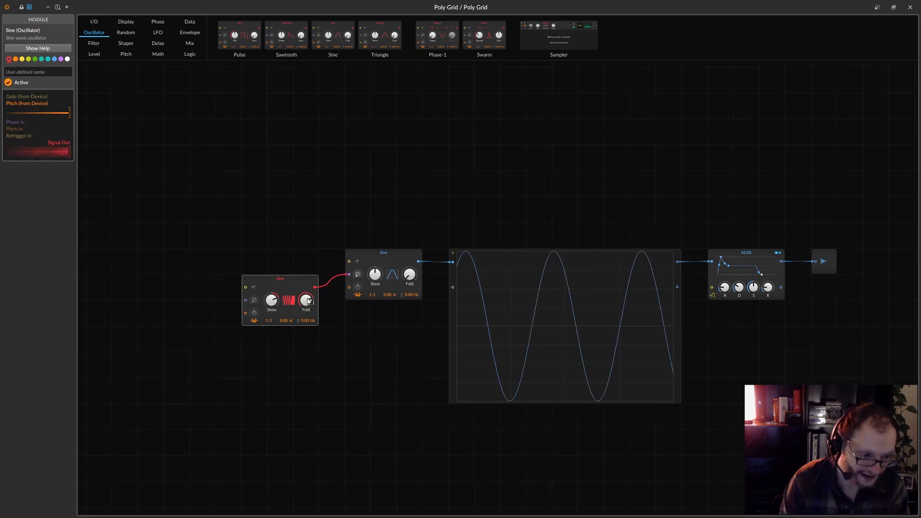
double_click(307, 299)
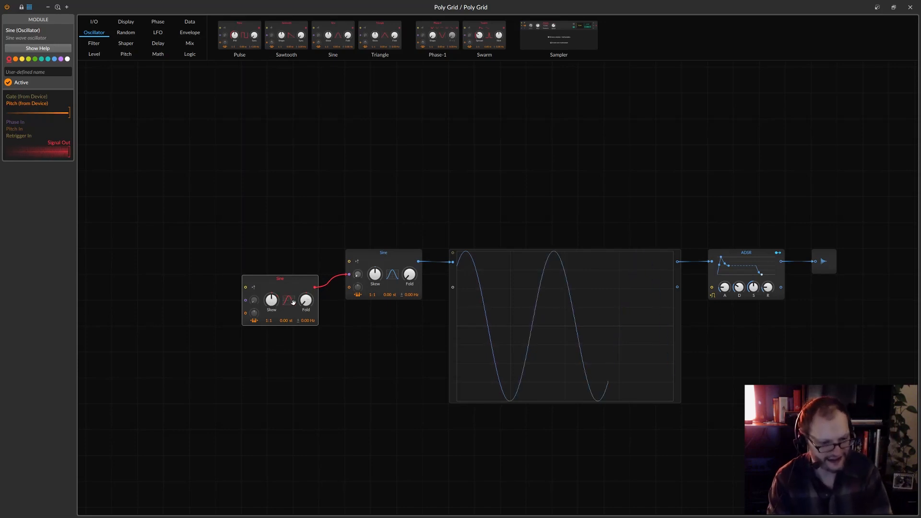
Raise the first Sine's phase modulation amount and shape the modulating Sine with higher Skew and Fold and a 1:2 ratio.
left_click(359, 275)
left_click_drag(357, 274, 358, 252)
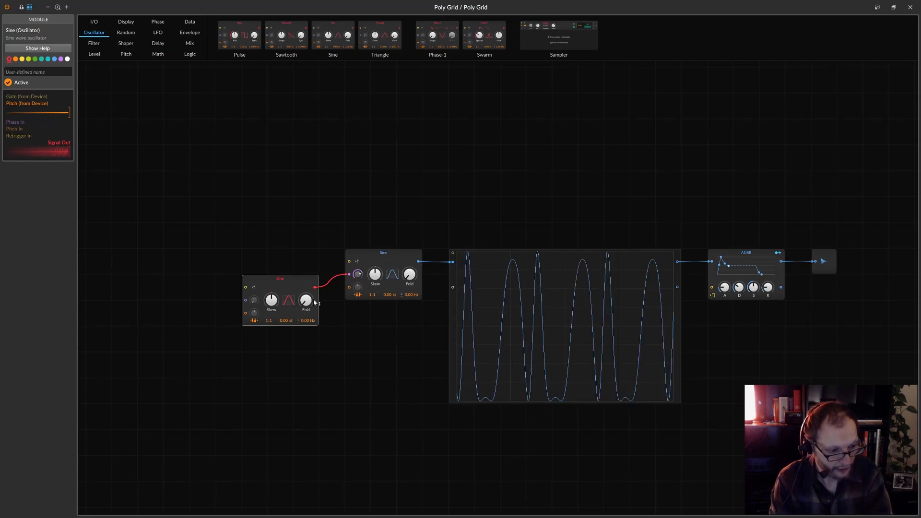
left_click_drag(277, 305, 309, 292)
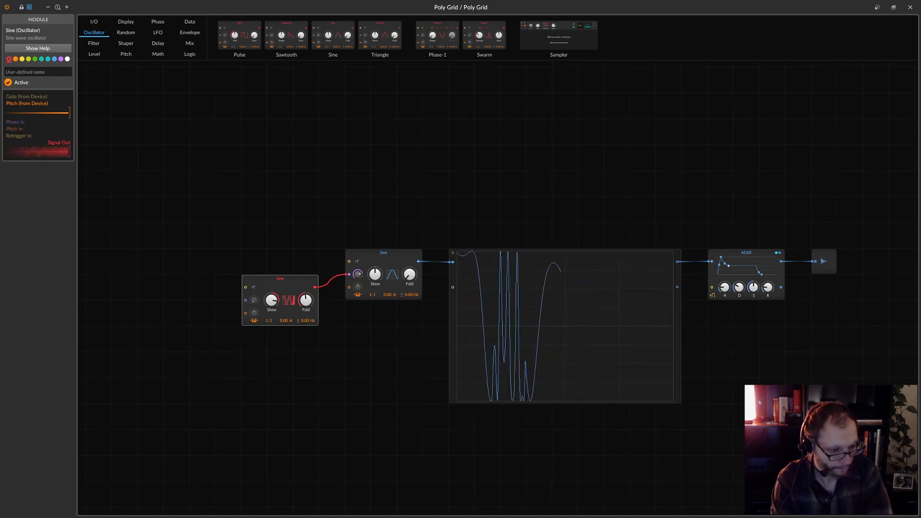
mouse_move(306, 301)
left_mouse_down()
mouse_move(306, 317)
mouse_move(306, 293)
mouse_move(306, 307)
left_mouse_up()
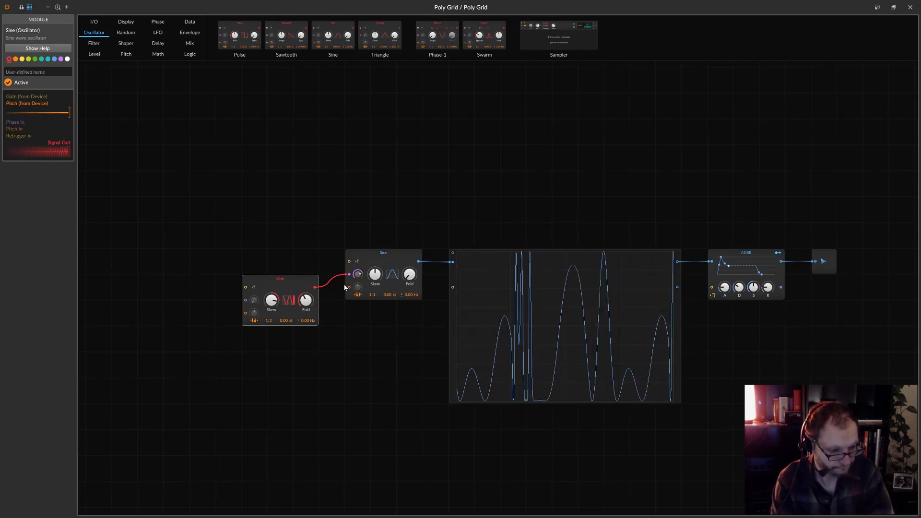
Disconnect the second Sine from the first Sine's phase input, move it farther away, and try it on the pitch input with an adjusted modulation amount.
left_click_drag(348, 274, 325, 289)
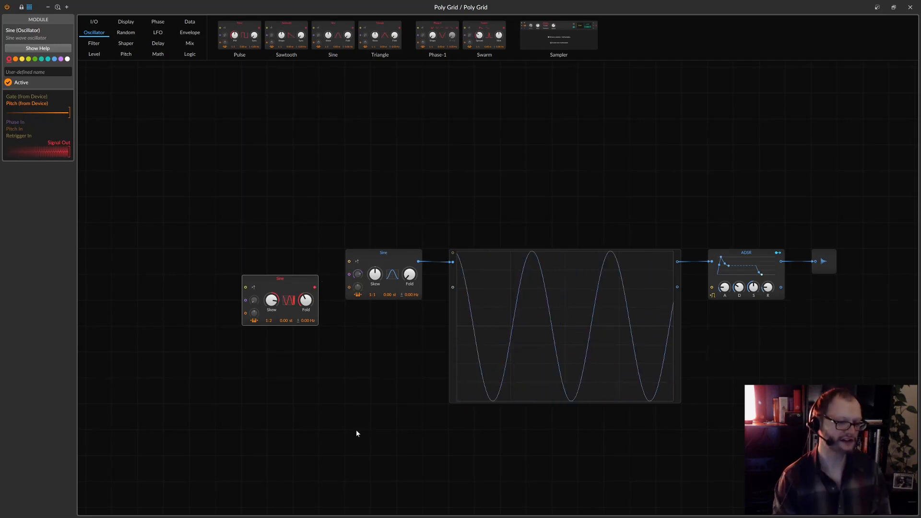
left_click_drag(294, 229, 255, 398)
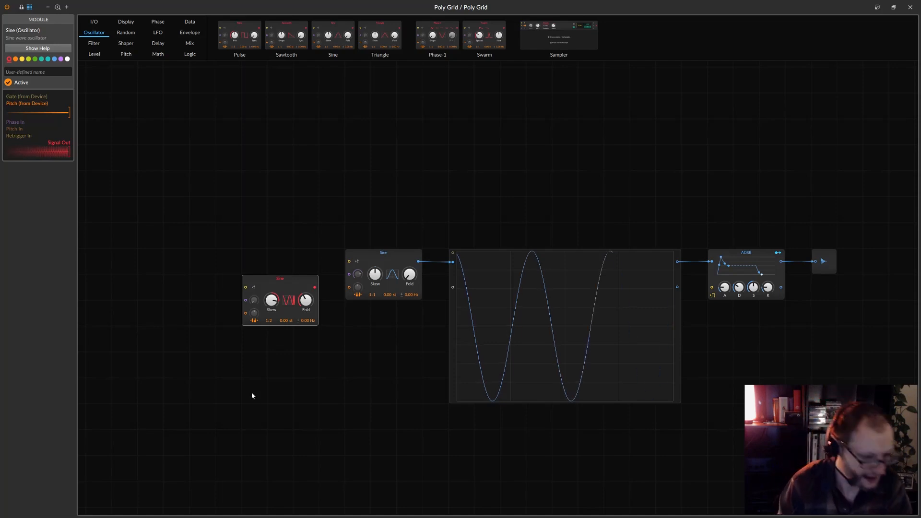
left_click_drag(290, 281, 350, 290)
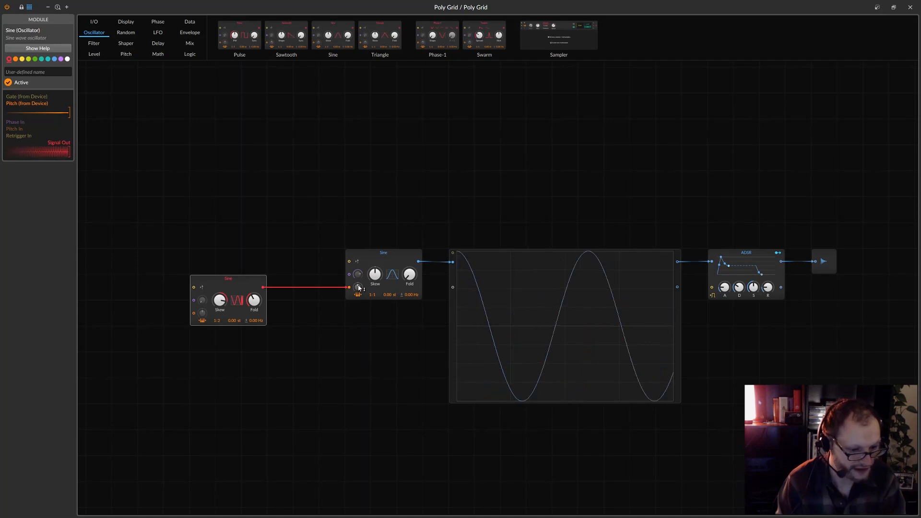
mouse_move(358, 291)
left_mouse_down()
mouse_move(358, 268)
mouse_move(357, 286)
left_mouse_up()
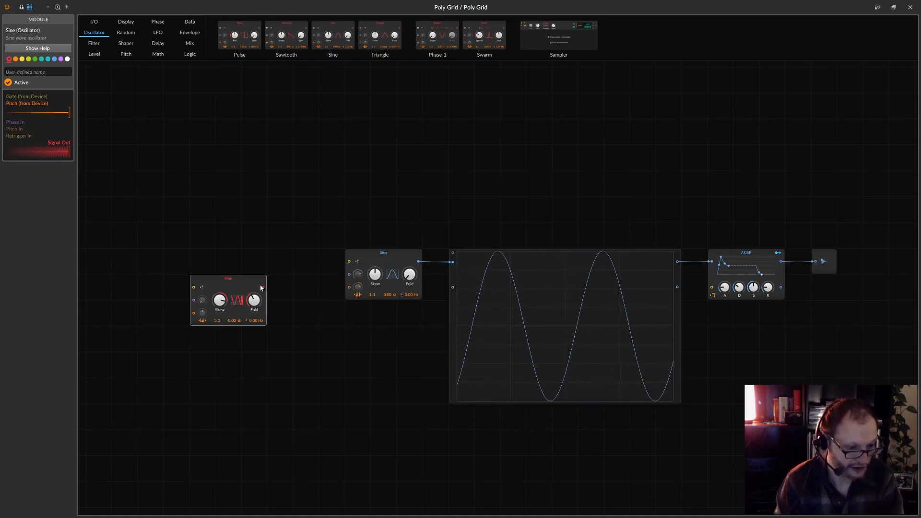
Connect the second Sine to both the phase and pitch inputs of the first Sine, then adjust the phase modulation amount and the modulator's Skew and Fold.
left_click_drag(262, 287, 355, 277)
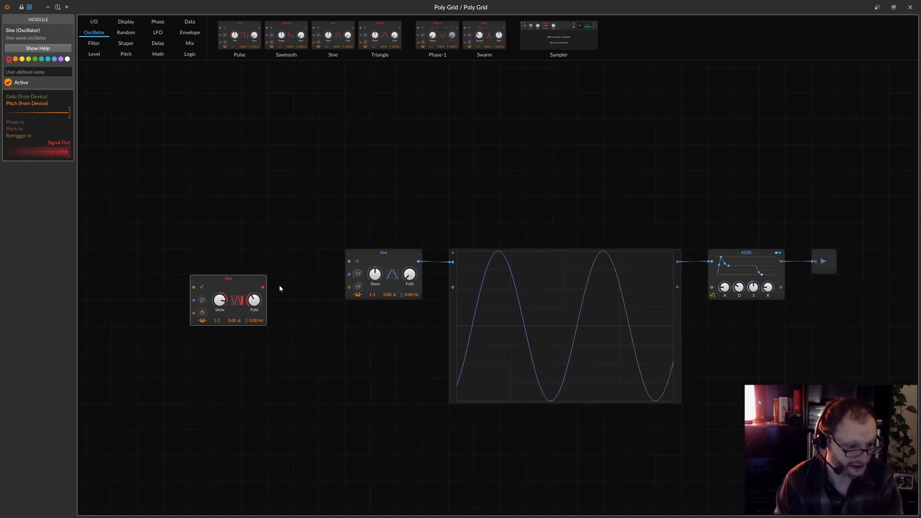
left_click_drag(263, 290, 357, 307)
left_click_drag(359, 276, 360, 272)
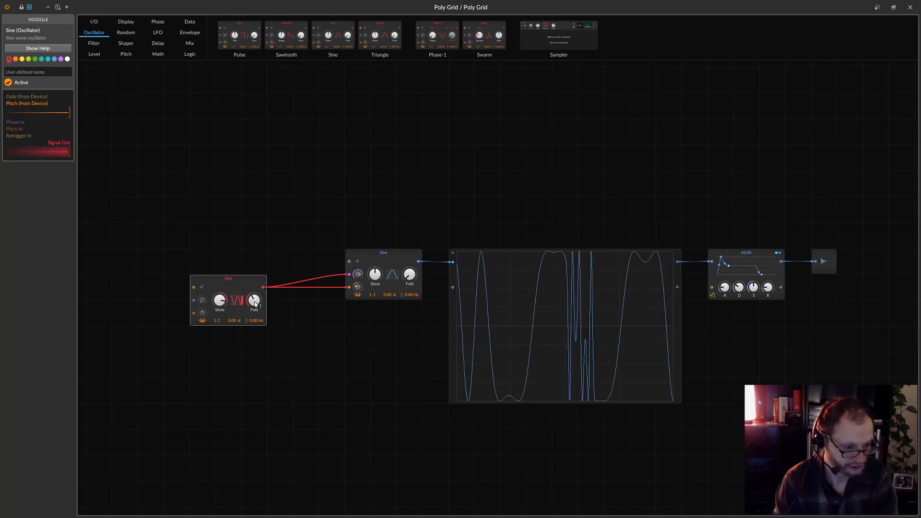
left_click_drag(255, 303, 218, 328)
left_click_drag(253, 303, 254, 318)
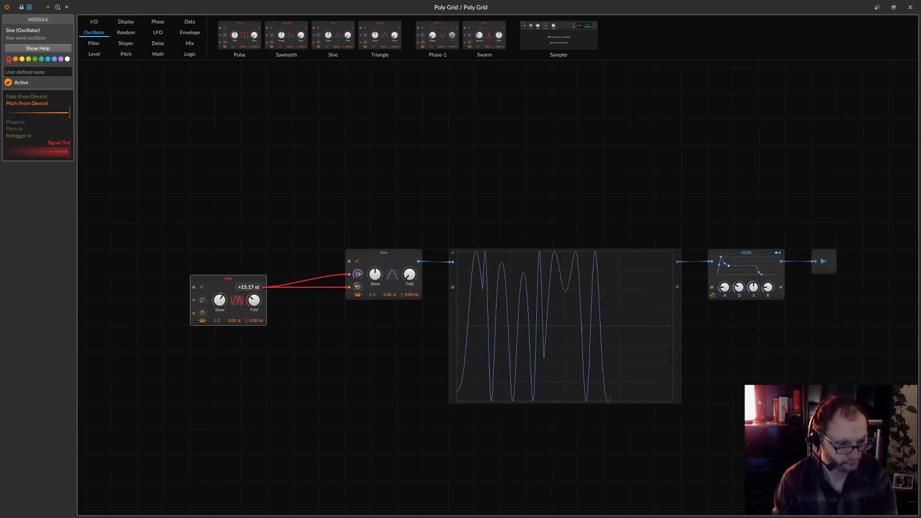
Remove the modulation cables, shift the first Sine and Oscilloscope away from the ADSR, and place the second Sine below the resulting gap.
left_click_drag(350, 276, 299, 489)
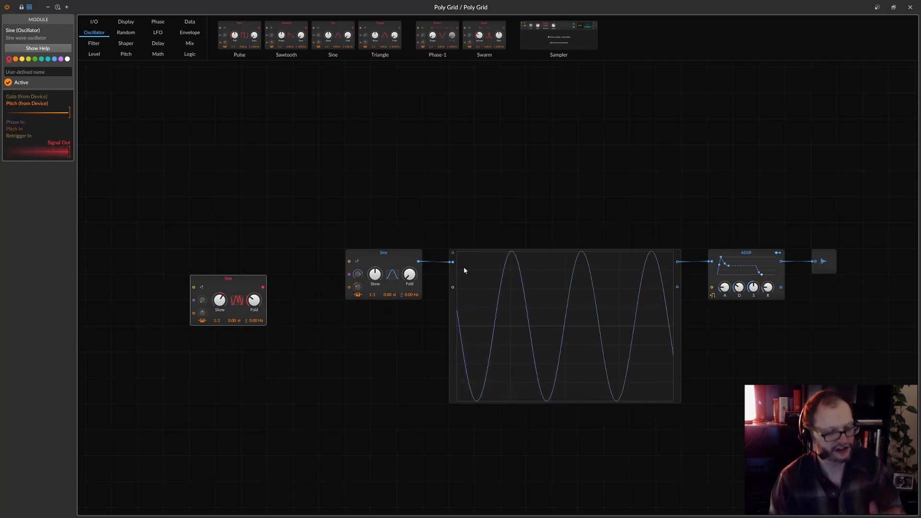
left_click_drag(528, 205, 321, 439)
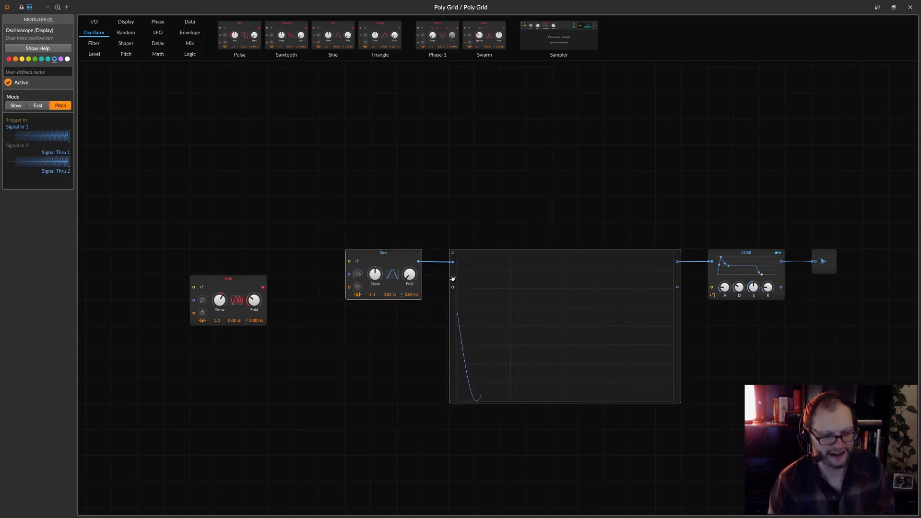
left_click_drag(439, 282, 375, 284)
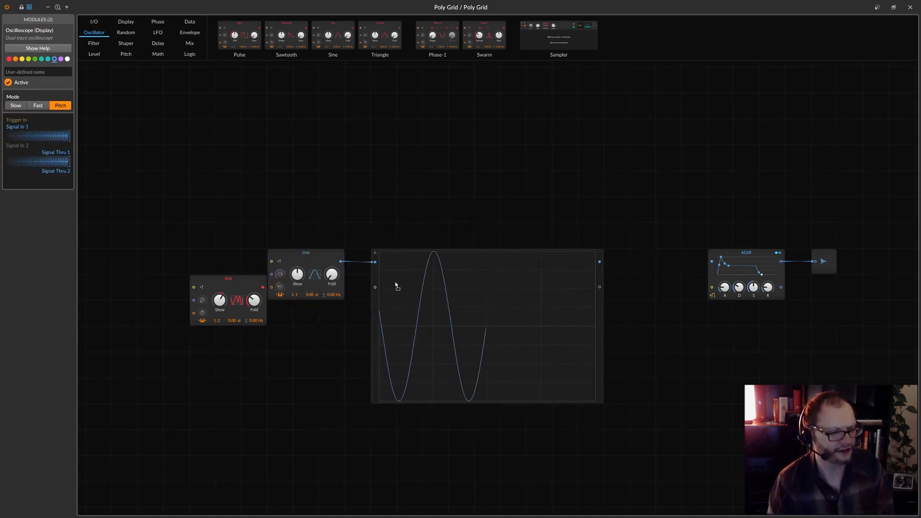
left_click(221, 292)
left_click_drag(219, 291, 687, 419)
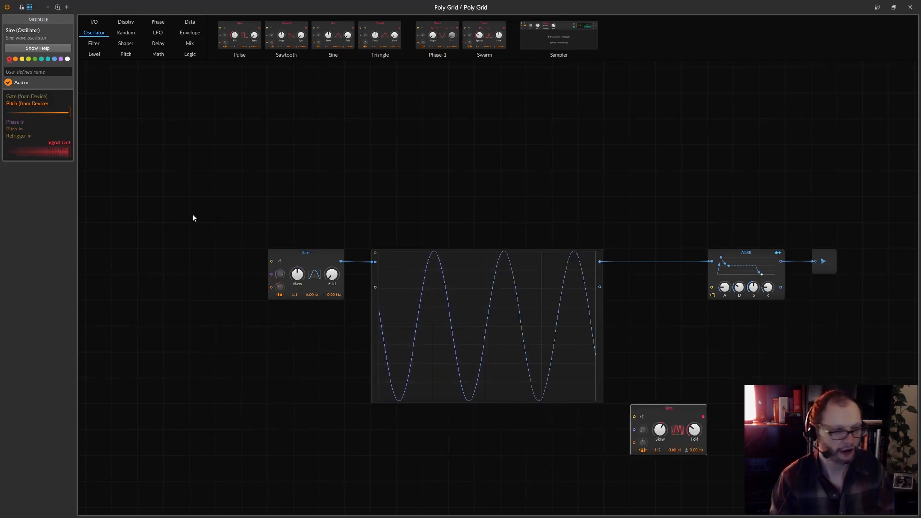
Insert an AM/RM module between the Oscilloscope and ADSR, and connect the second Sine's output to its modulator input.
left_click(94, 56)
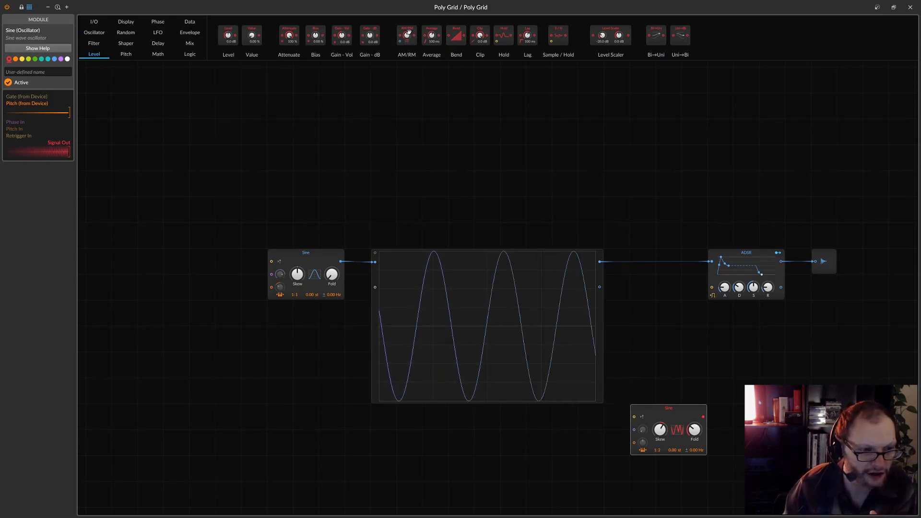
left_click_drag(406, 35, 669, 274)
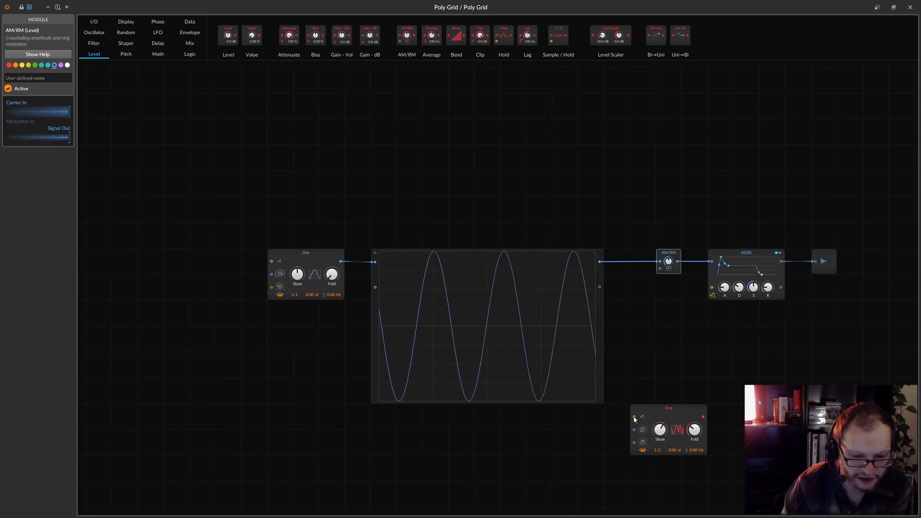
left_click_drag(651, 410, 573, 435)
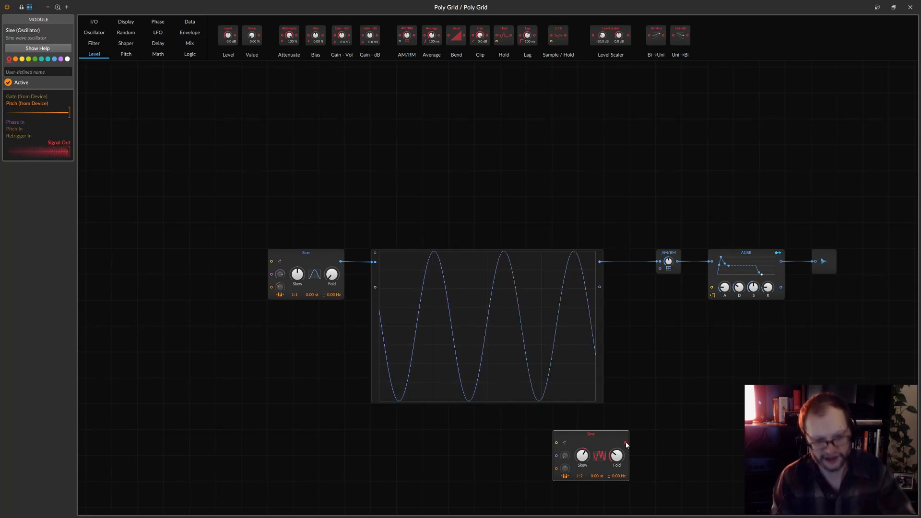
left_click_drag(625, 442, 660, 268)
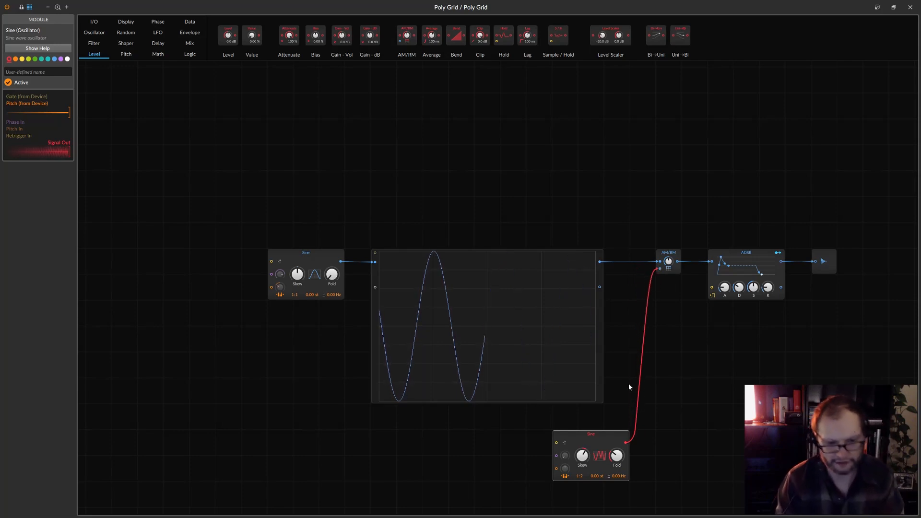
Reset the modulating Sine's Skew, Fold, semitone and Hz offsets to their defaults and its ratio to 1:1.
double_click(588, 456)
double_click(615, 460)
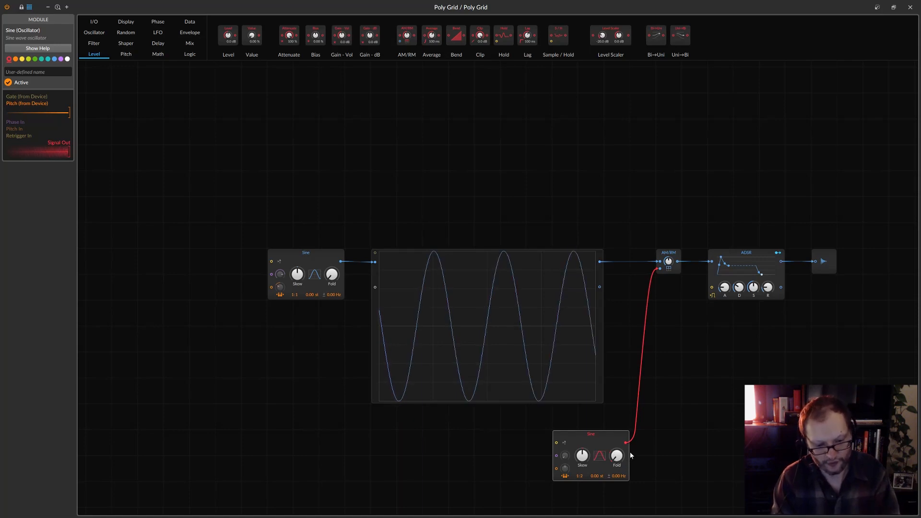
double_click(580, 476)
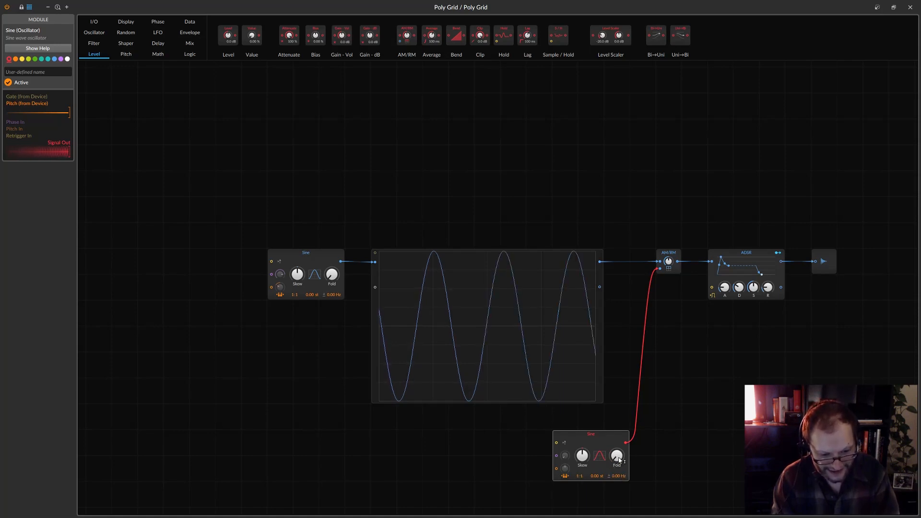
left_click_drag(598, 478, 622, 462)
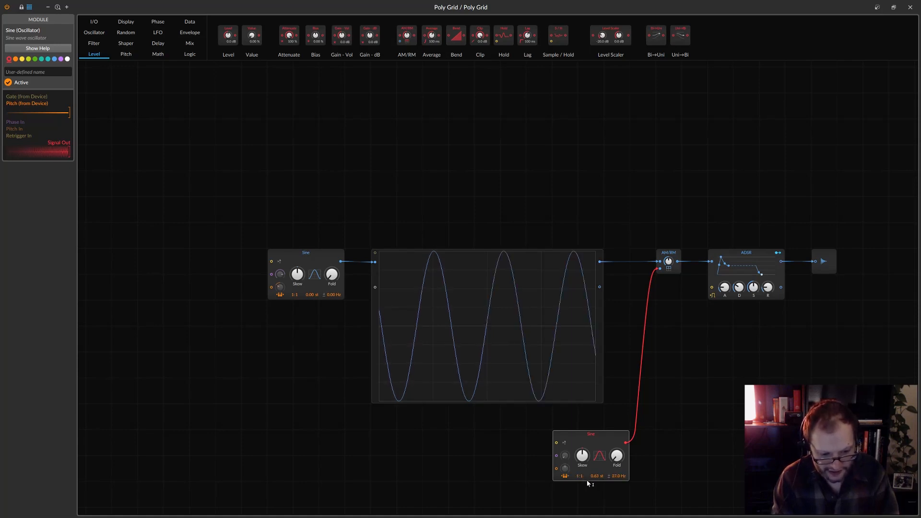
double_click(600, 477)
double_click(614, 477)
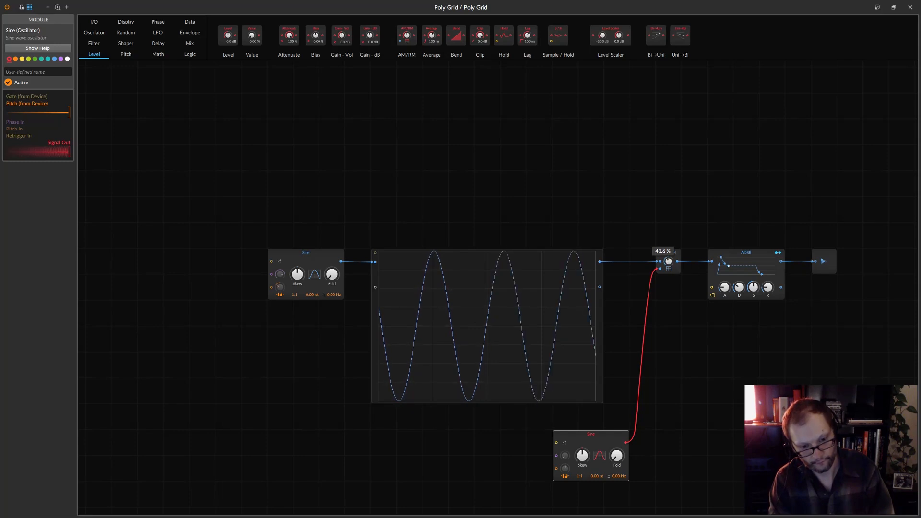
Turn up the AM/RM crossfade toward ring modulation and raise the modulating Sine's ratio to 6:1.
left_click_drag(668, 260, 668, 257)
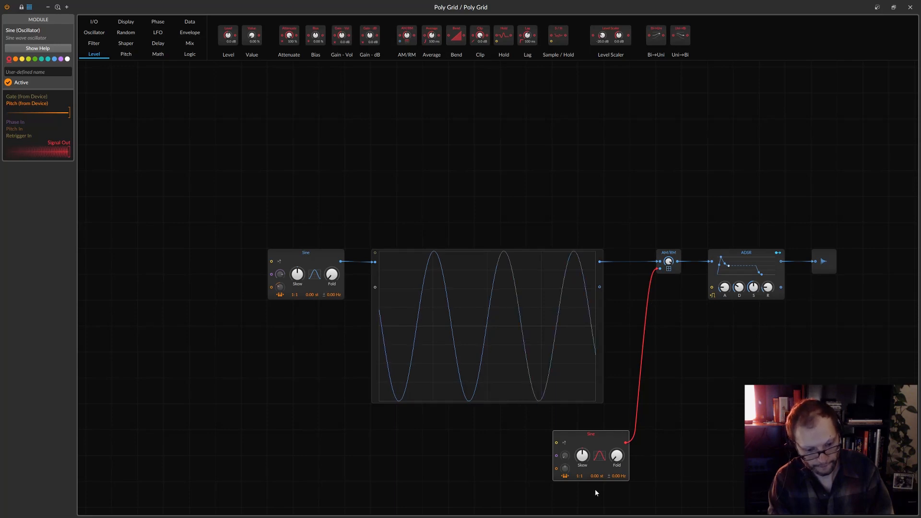
left_click_drag(583, 476, 583, 465)
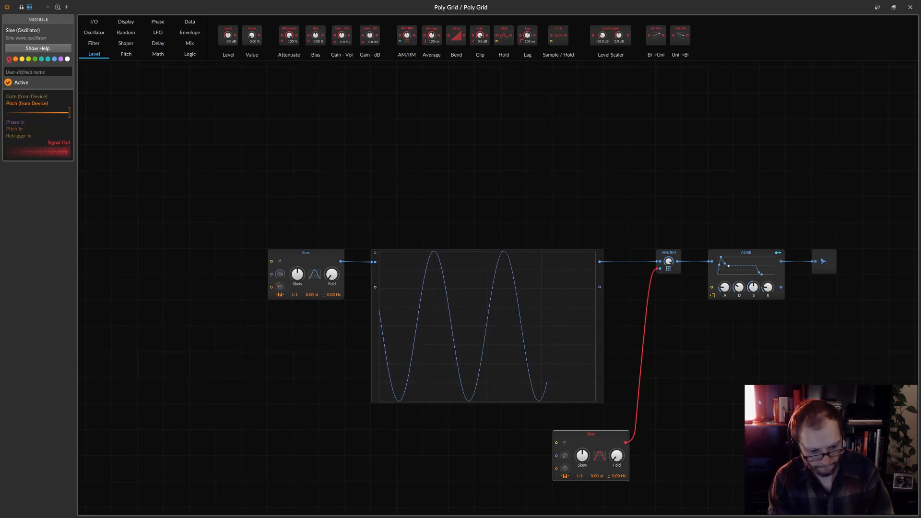
left_click_drag(577, 476, 577, 471)
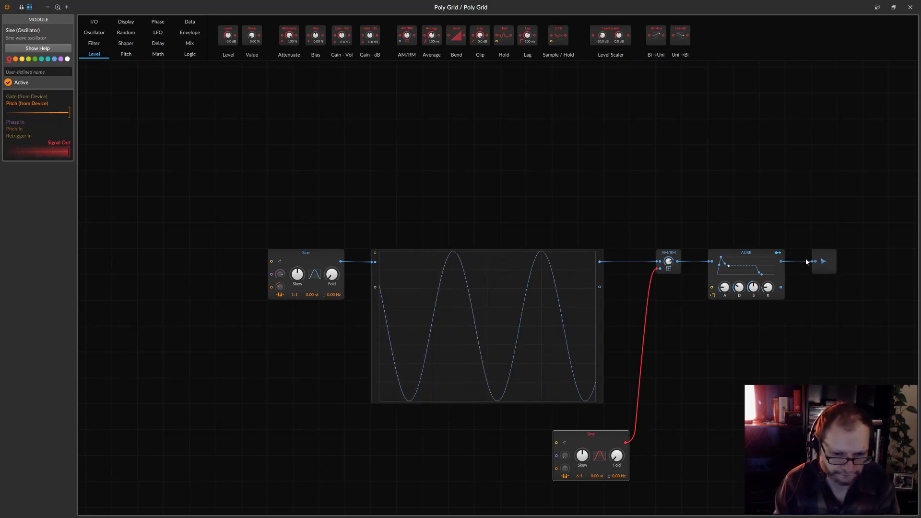
Duplicate the Oscilloscope and insert the copy between the AM/RM module and the ADSR.
left_click_drag(860, 221, 709, 348)
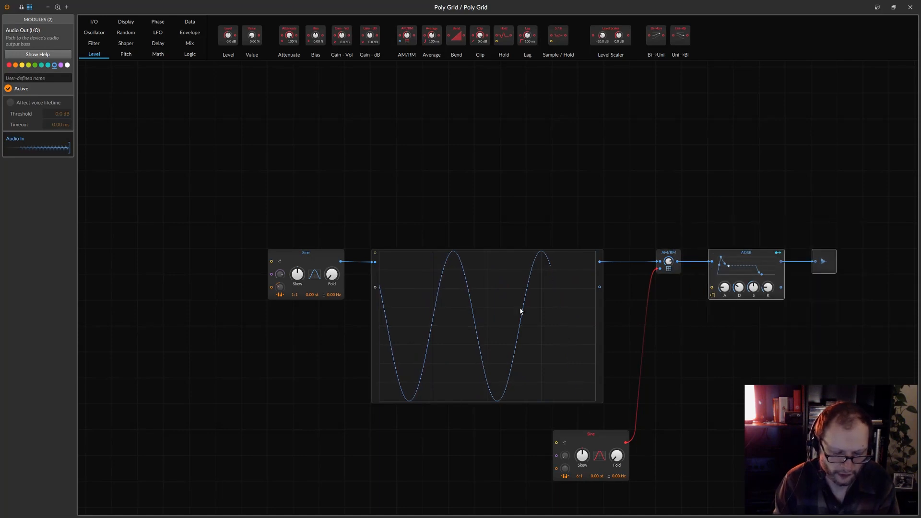
left_click(444, 352)
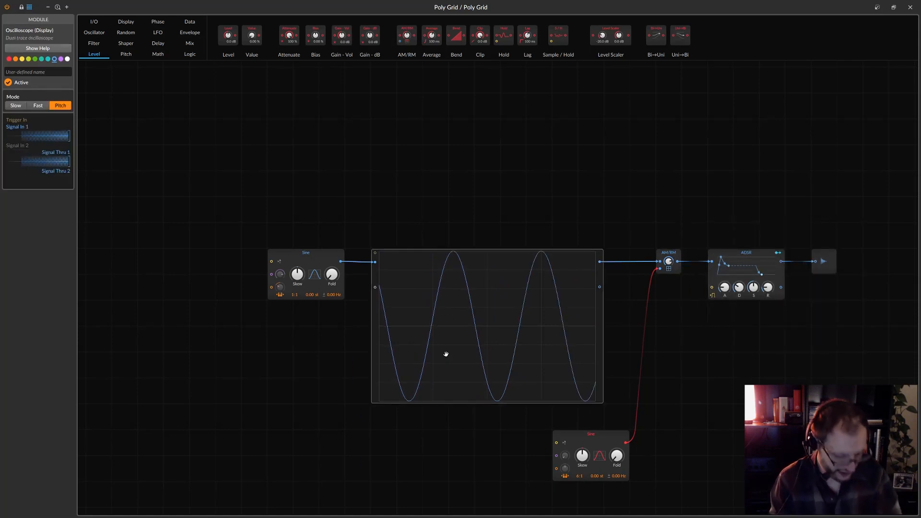
key("ctrl+d")
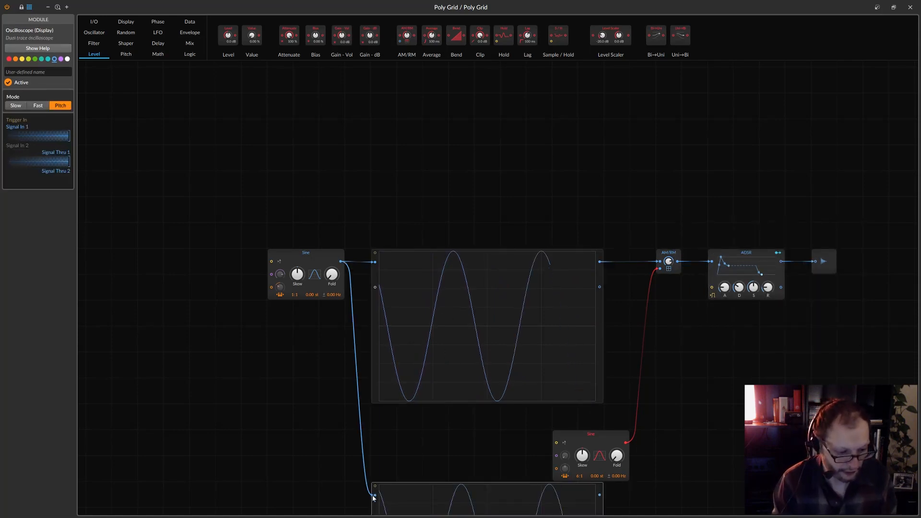
mouse_move(374, 495)
left_mouse_down()
mouse_move(329, 499)
mouse_move(636, 400)
mouse_move(689, 293)
mouse_move(689, 270)
mouse_move(678, 266)
left_mouse_up()
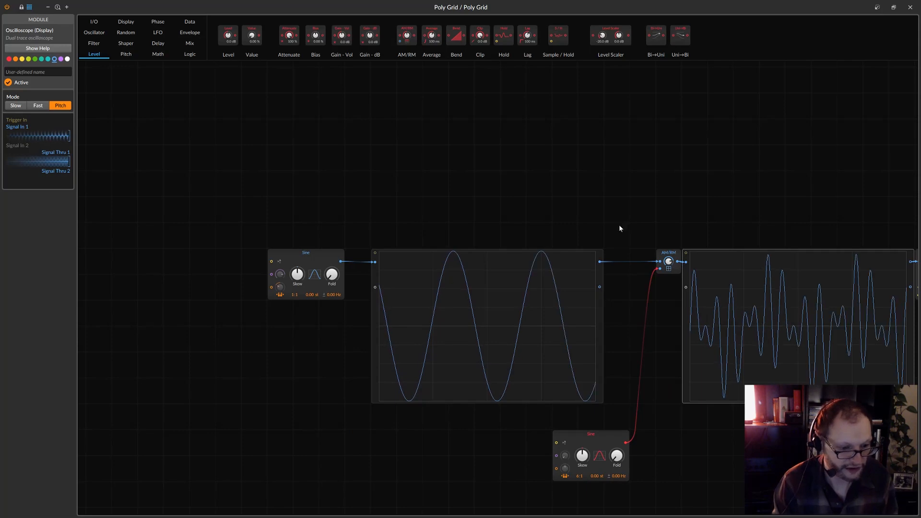
left_click(48, 7)
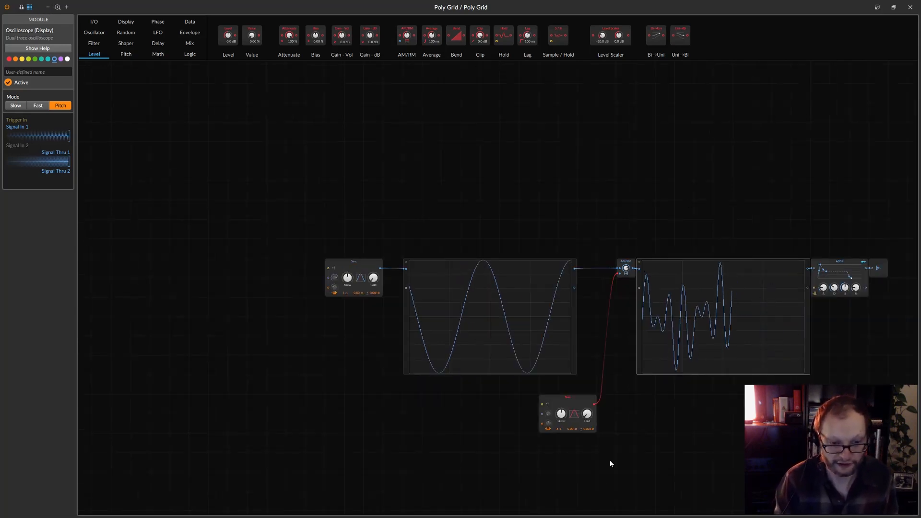
left_click(644, 439)
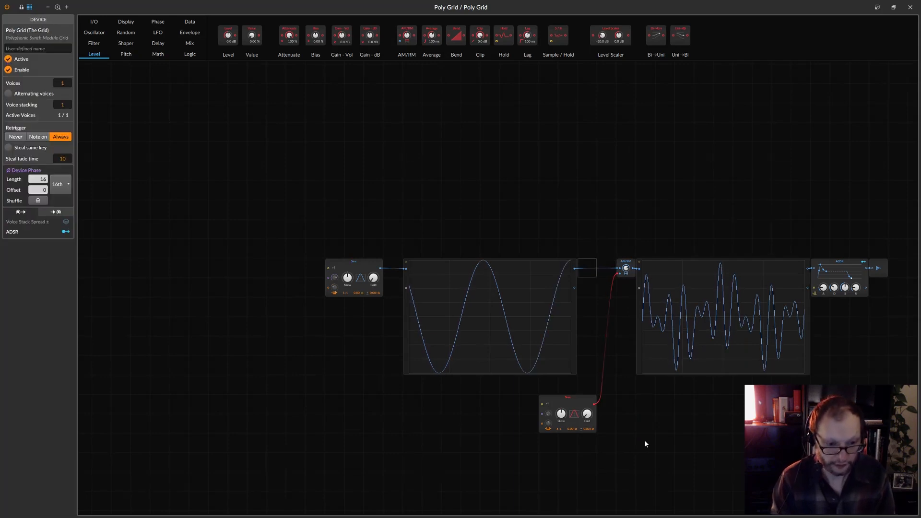
Raise the modulating Sine's Fold, set its Skew to about 26.4 %, and readjust the AM/RM crossfade.
key("Left")
key("Right")
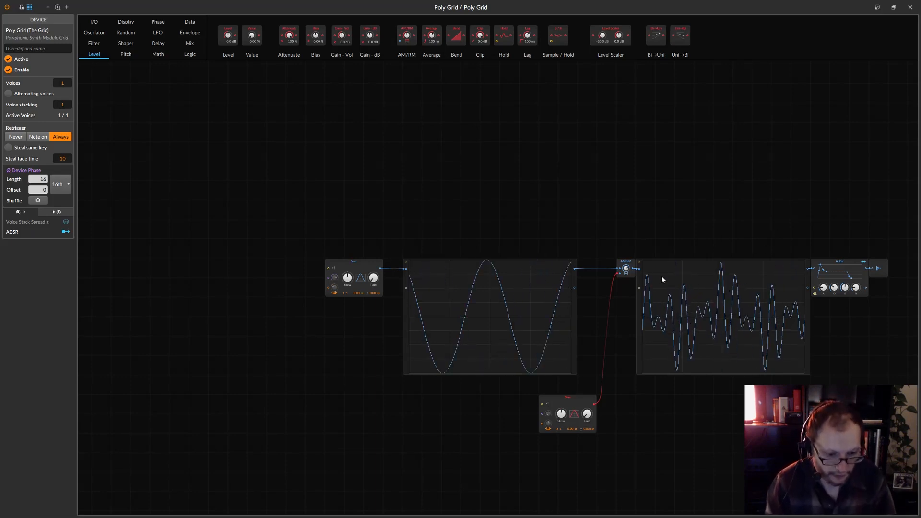
left_click_drag(574, 413, 561, 429)
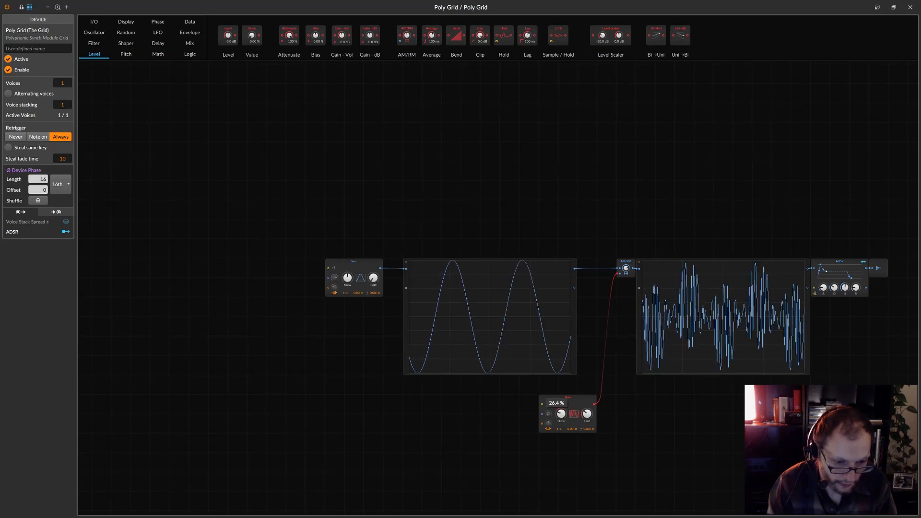
left_click_drag(626, 268, 626, 249)
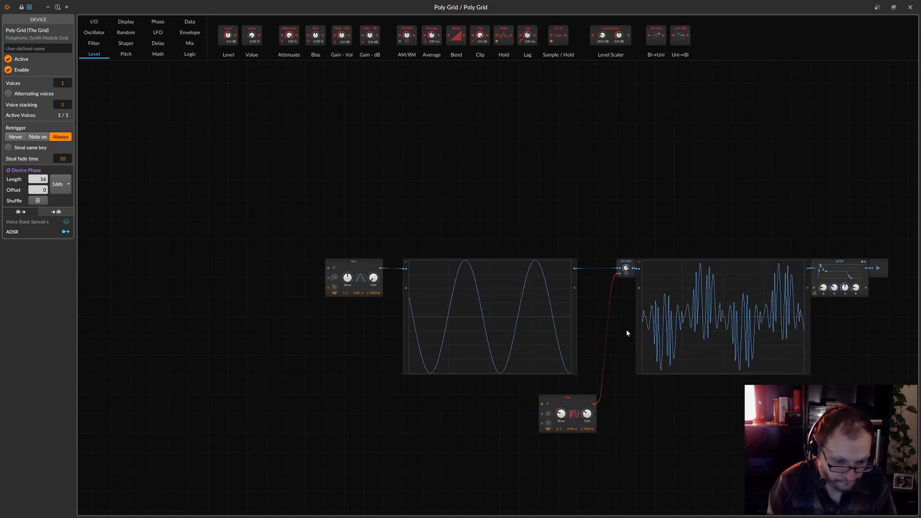
Reshape the modulating Sine with higher Skew and a lower ratio, trying Fold at +33.22 st before readjusting it.
left_click_drag(588, 414, 560, 417)
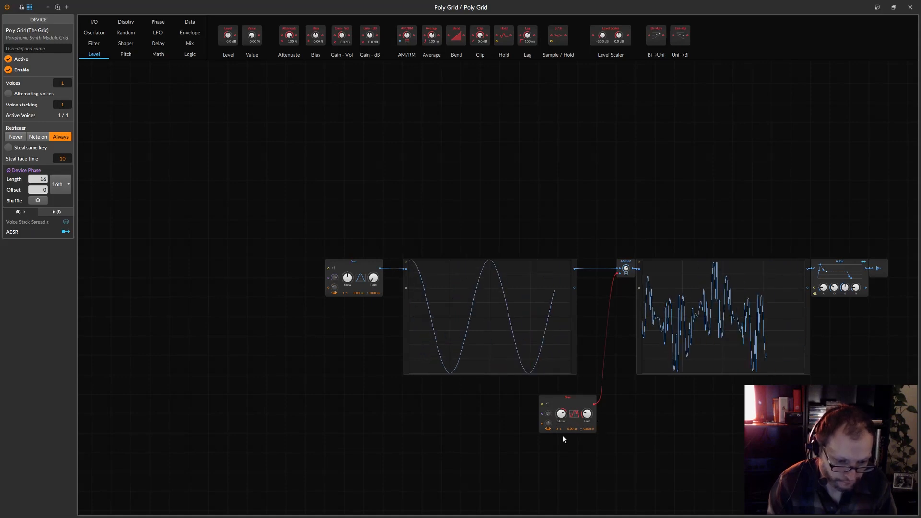
left_click_drag(560, 430, 560, 426)
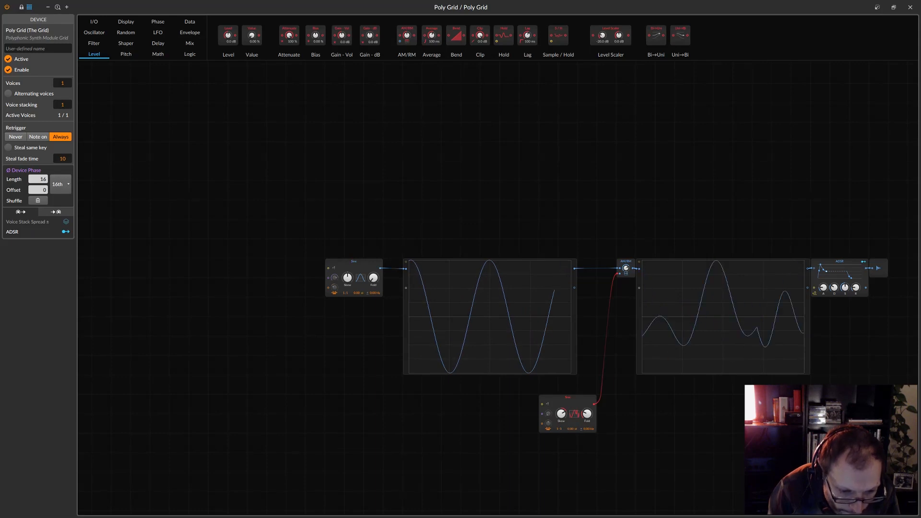
left_click_drag(589, 417, 590, 407)
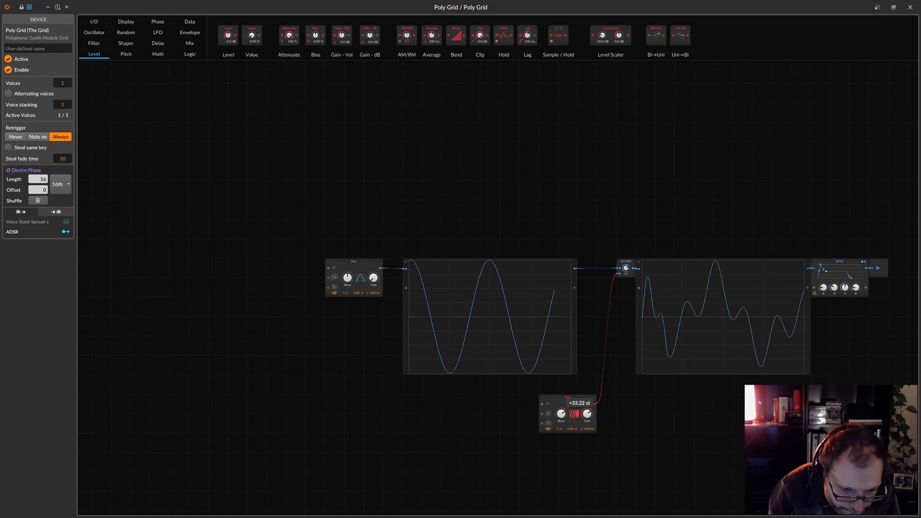
mouse_move(576, 415)
left_mouse_down()
mouse_move(561, 399)
mouse_move(587, 409)
left_mouse_up()
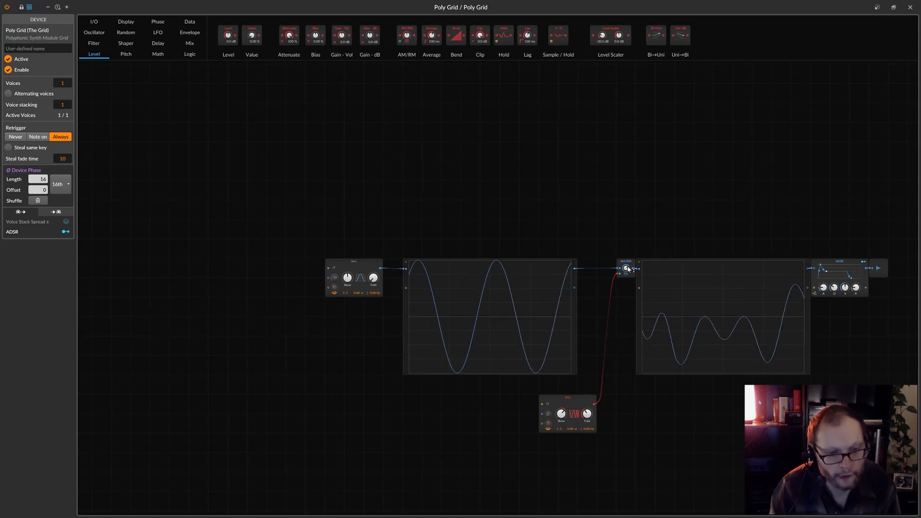
Turn down the AM/RM crossfade, reshape the modulating Sine with lower Skew and higher Fold, and readjust the crossfade.
left_click_drag(625, 268, 626, 292)
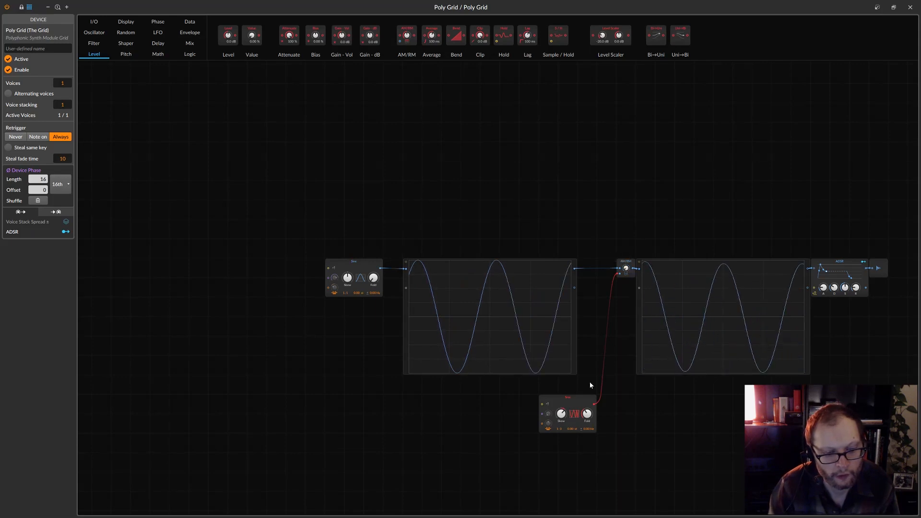
left_click_drag(591, 408, 561, 452)
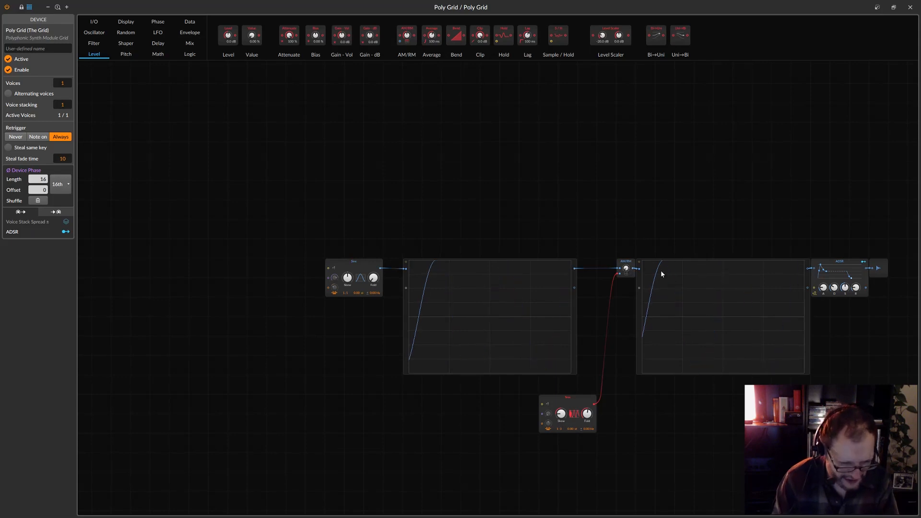
left_click_drag(625, 269, 625, 263)
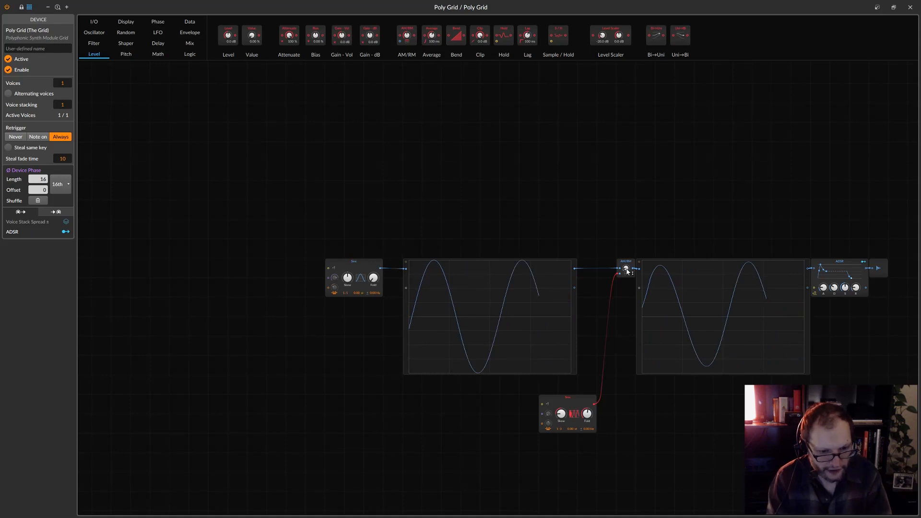
left_click_drag(626, 271, 626, 257)
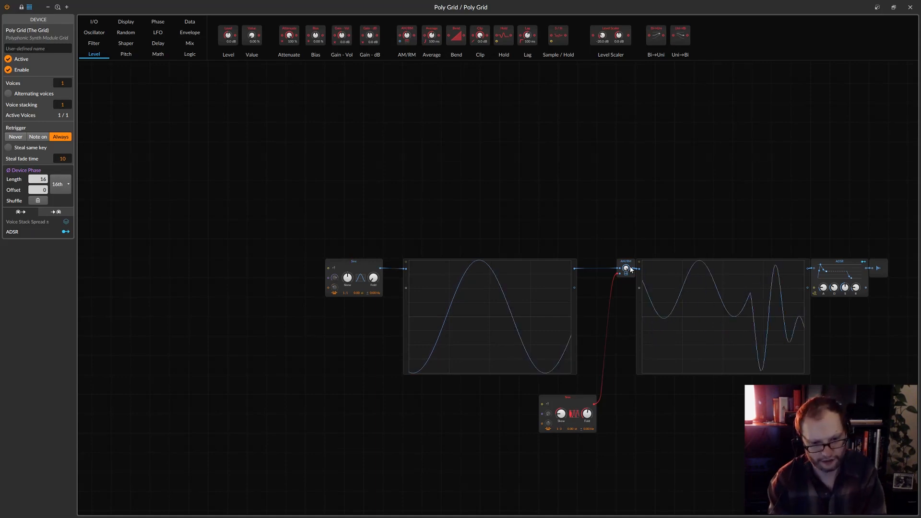
mouse_move(630, 269)
left_mouse_down()
mouse_move(630, 287)
mouse_move(628, 271)
left_mouse_up()
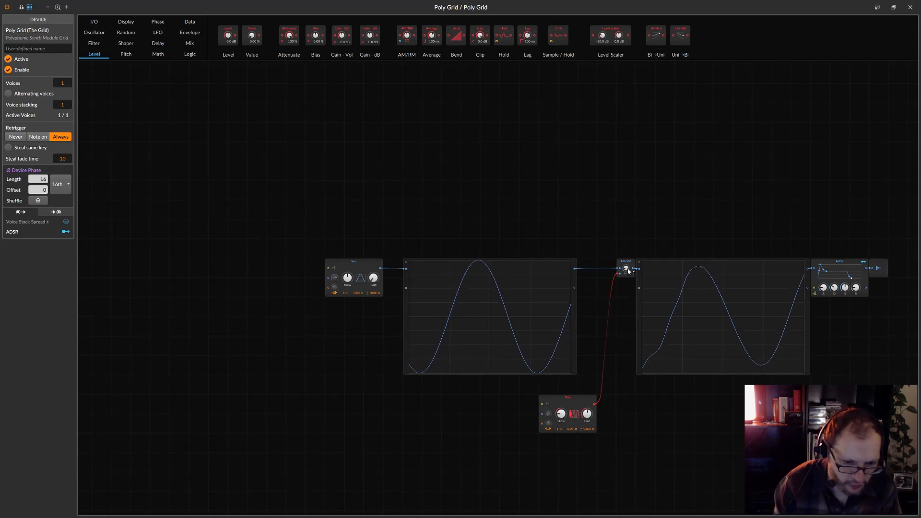
Move the AM/RM module and the modulating Sine closer to the first Oscilloscope, and adjust the AM/RM crossfade.
left_click(68, 8)
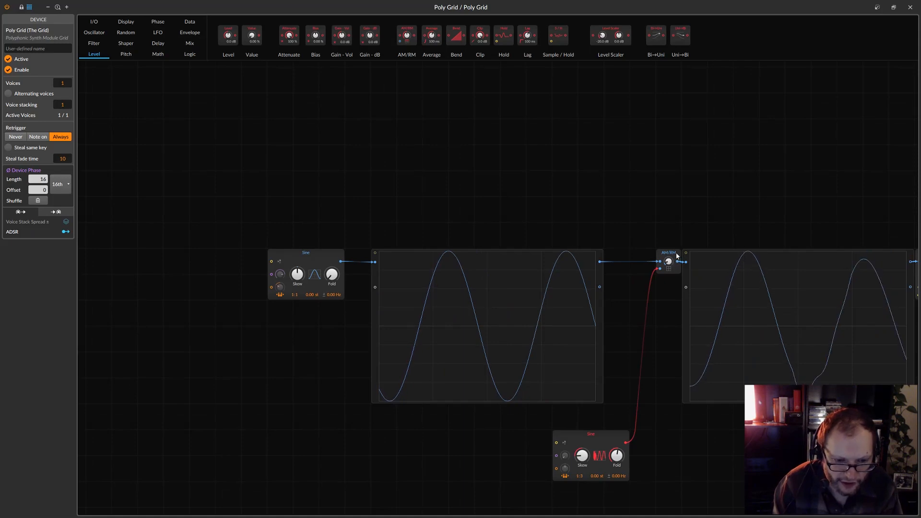
left_click_drag(679, 260, 655, 258)
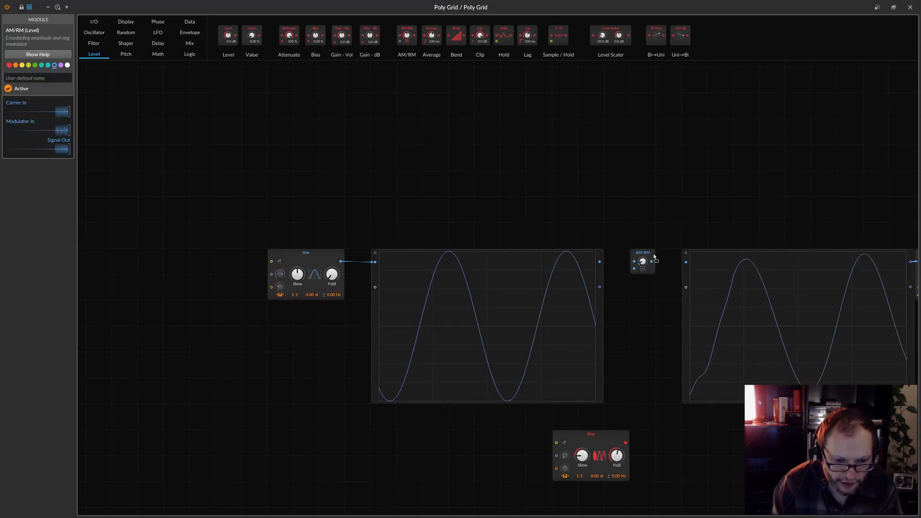
left_click(592, 444)
left_click_drag(591, 443, 566, 442)
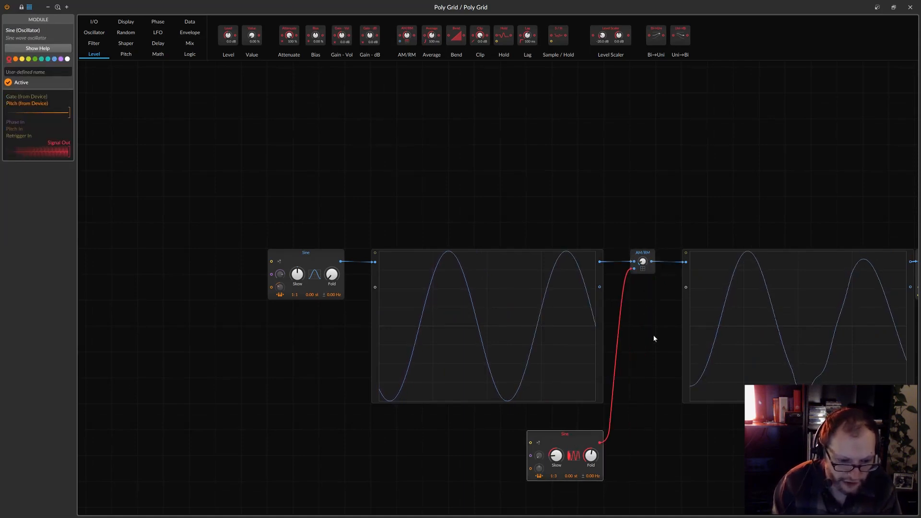
left_click_drag(643, 261, 672, 285)
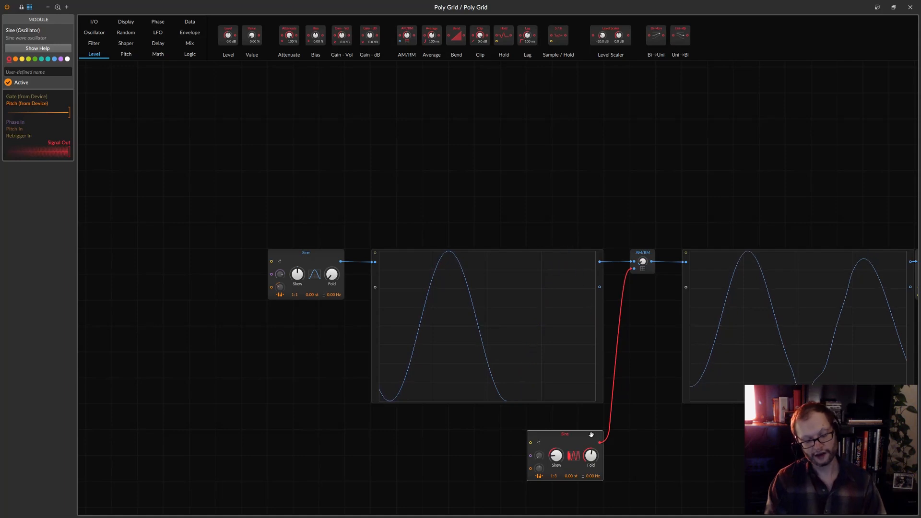
Look at the oscillators available to replace the modulating Sine and browse the Oscillator module category.
right_click(566, 437)
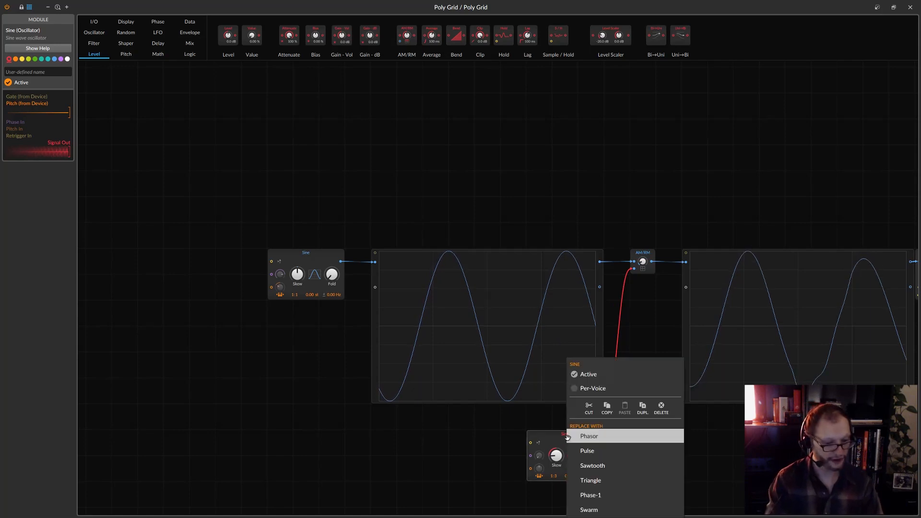
left_click(549, 440)
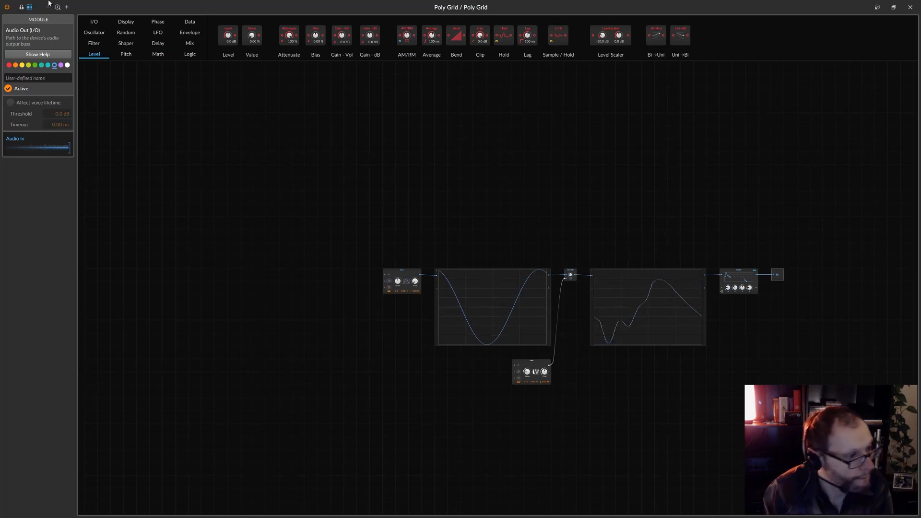
left_click(93, 32)
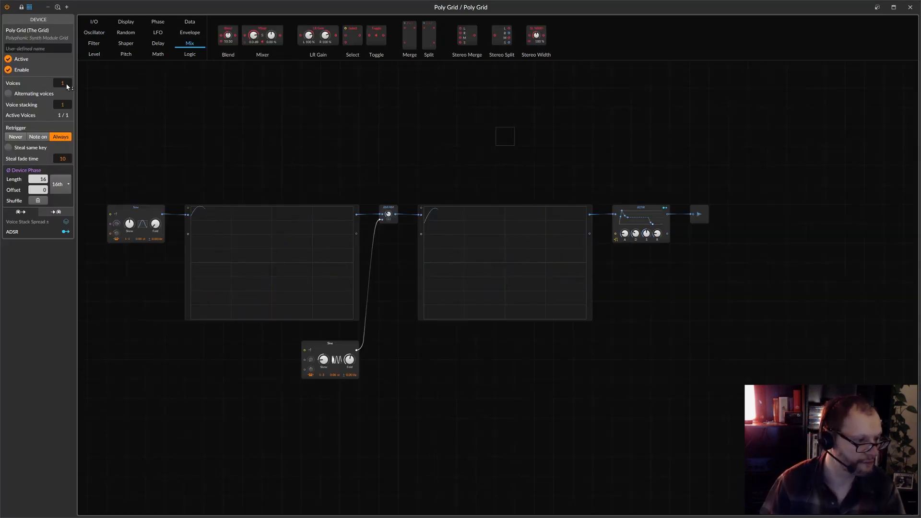
Try the Poly Grid device with 7 and 64 voices, and set its Voices to 8.
left_click_drag(63, 83, 62, 78)
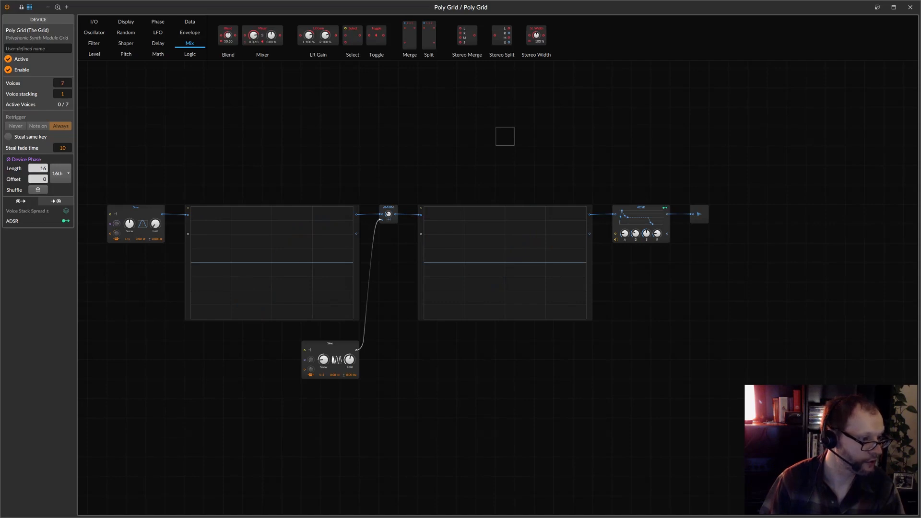
left_click_drag(62, 83, 62, 72)
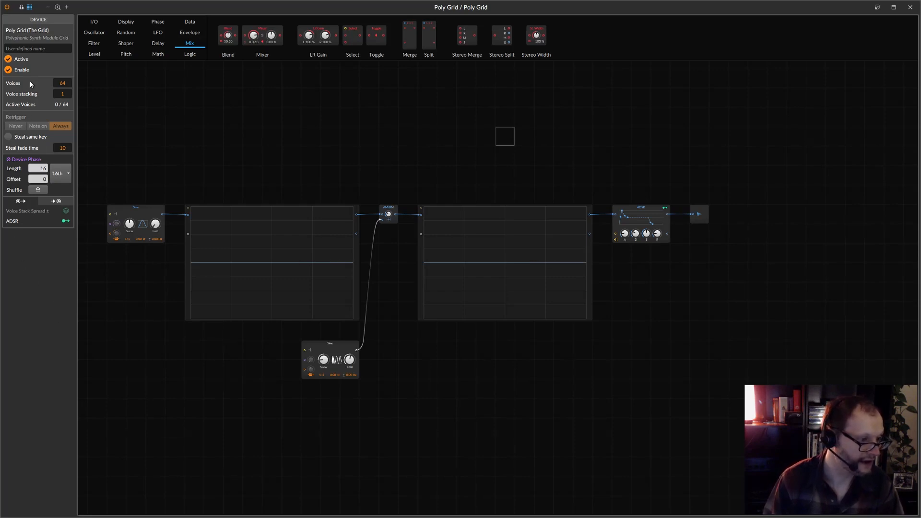
left_click_drag(63, 86, 63, 140)
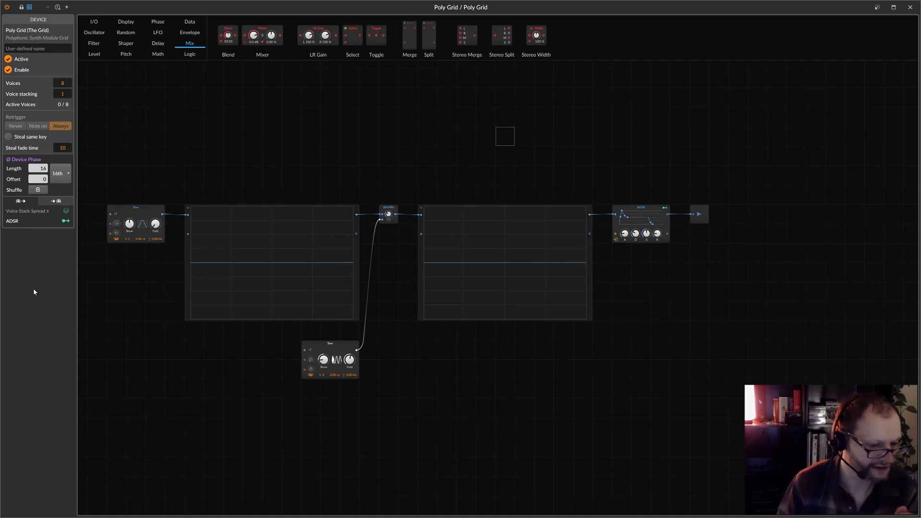
Inspect the signals of the carrier Sine, both Oscilloscopes and the modulating Sine, and return to the device settings.
left_click(152, 214)
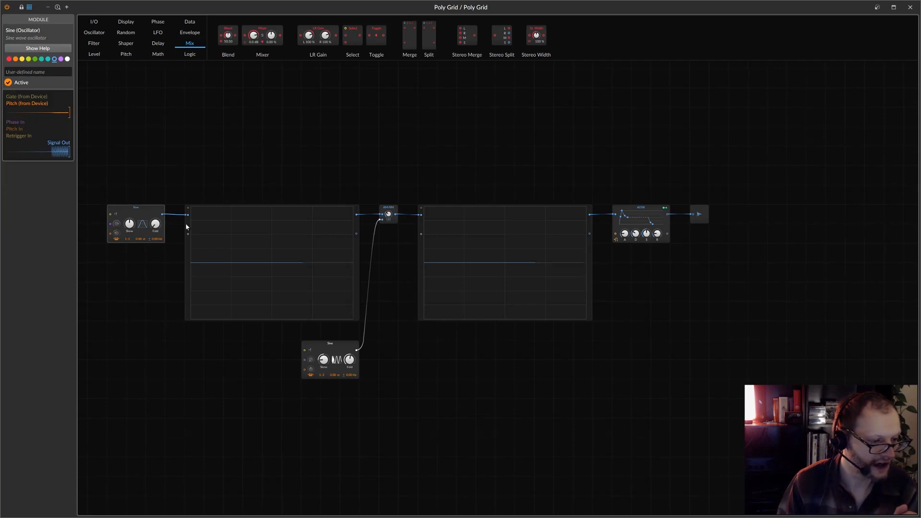
left_click(188, 247)
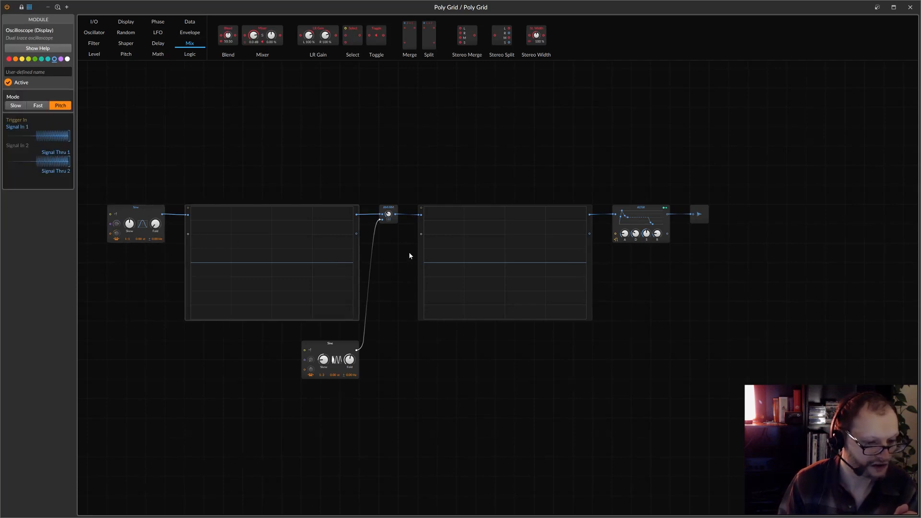
left_click(421, 250)
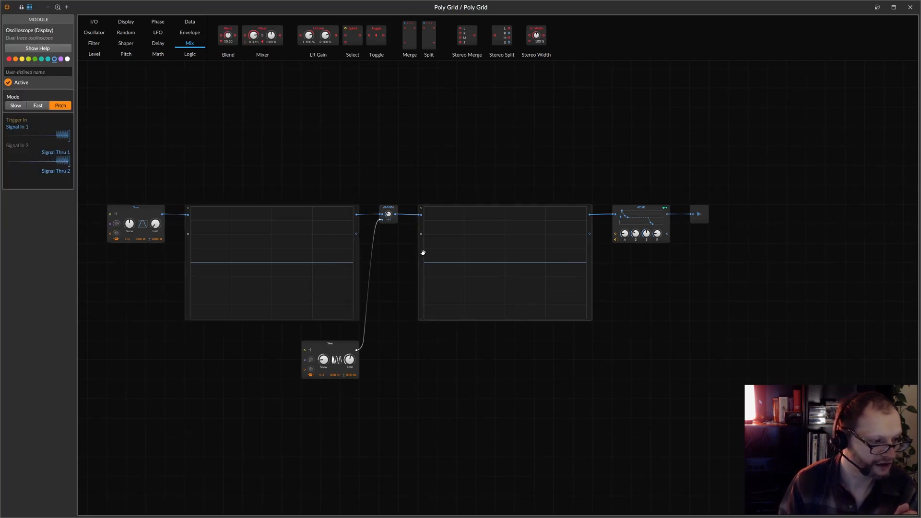
left_click(347, 347)
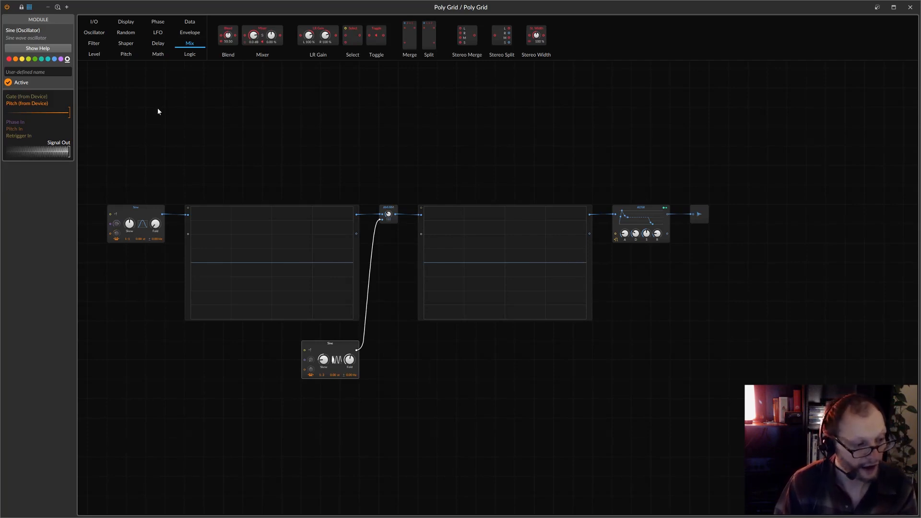
left_click(128, 109)
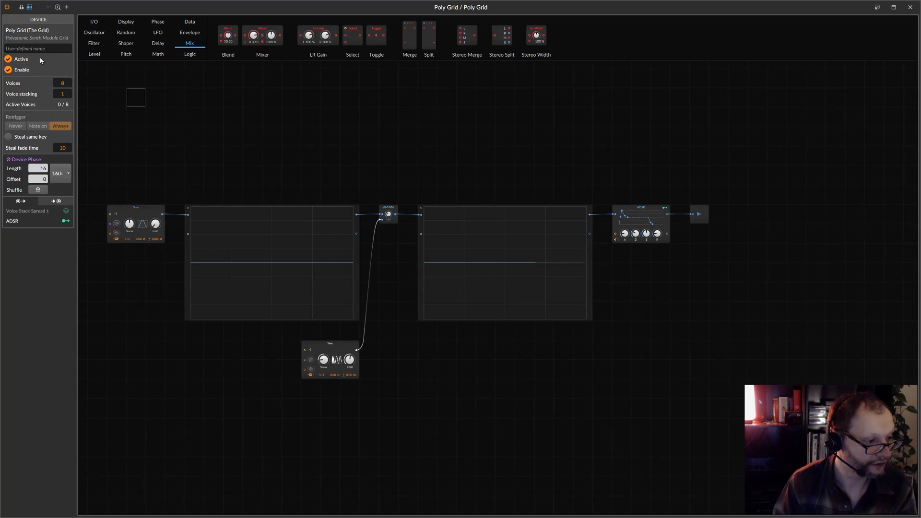